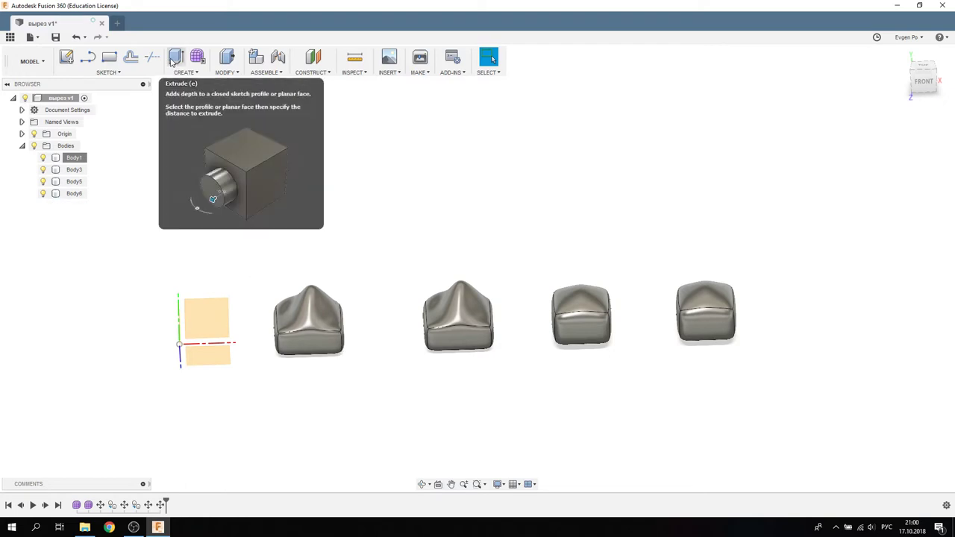
# Orbit and zoom to view the bodies from the front, slightly above.
pyautogui.keyDown('shift'); pyautogui.moveTo(482, 303); pyautogui.dragTo(503, 300, button='middle'); pyautogui.keyUp('shift')
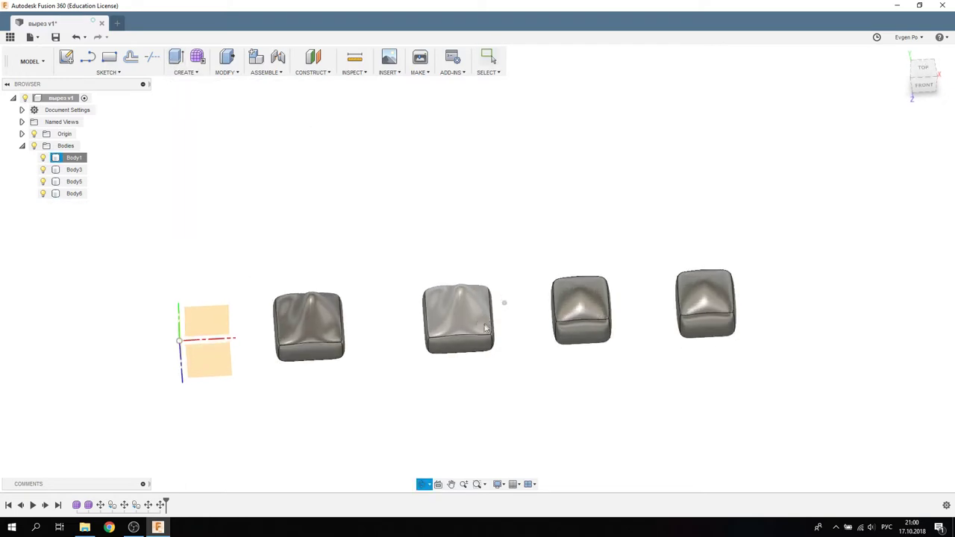
pyautogui.scroll(2, 590, 312)
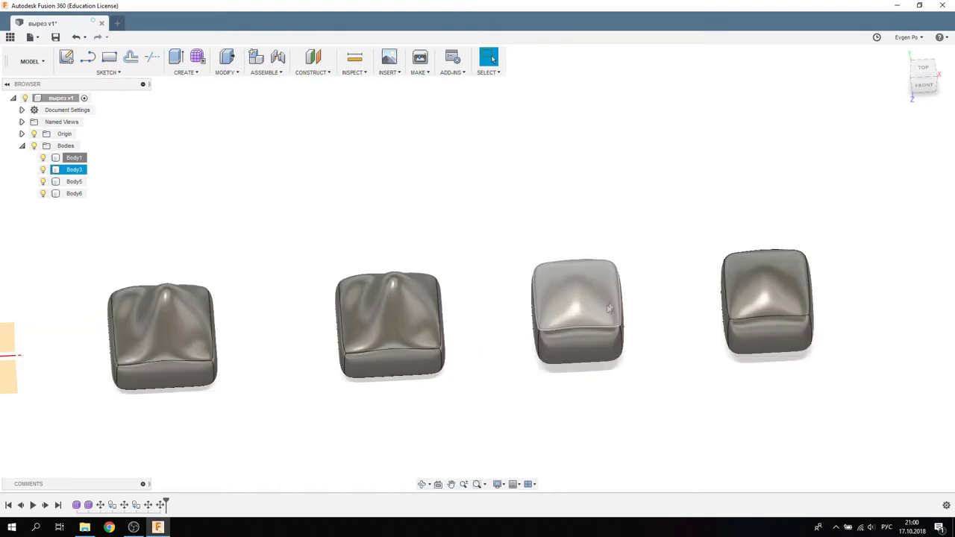
pyautogui.keyDown('shift'); pyautogui.moveTo(591, 270); pyautogui.dragTo(559, 252, button='middle'); pyautogui.keyUp('shift')
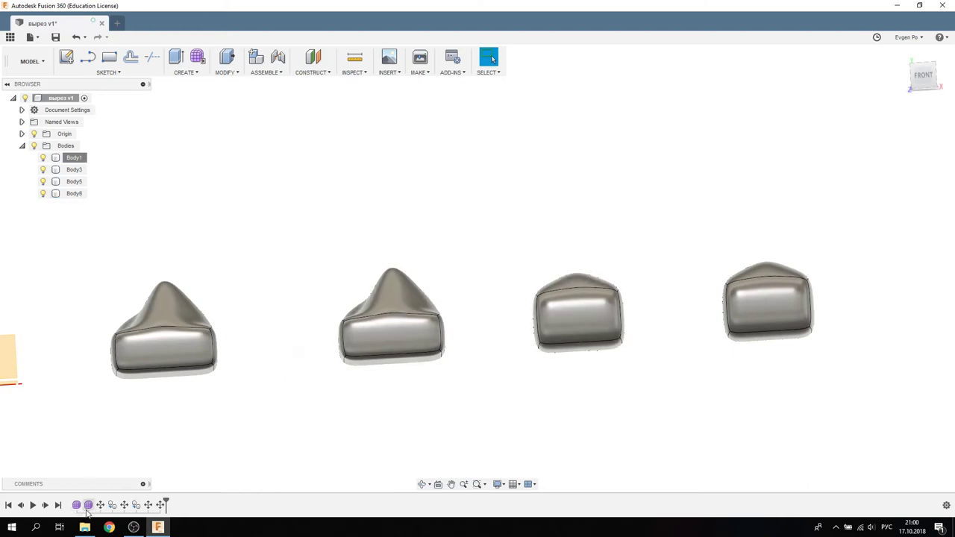
pyautogui.keyDown('shift'); pyautogui.moveTo(441, 320); pyautogui.dragTo(422, 347, button='middle'); pyautogui.keyUp('shift')
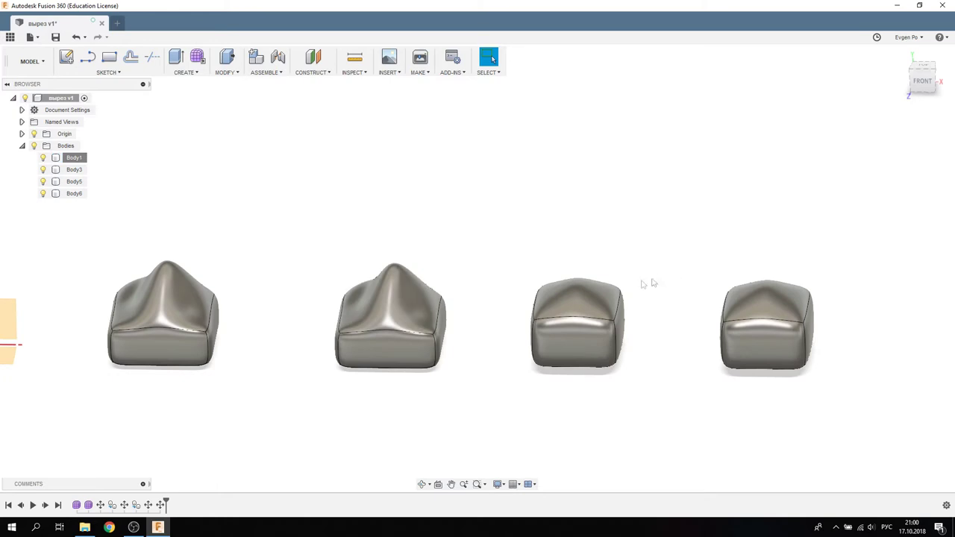
pyautogui.scroll(-4, 375, 251)
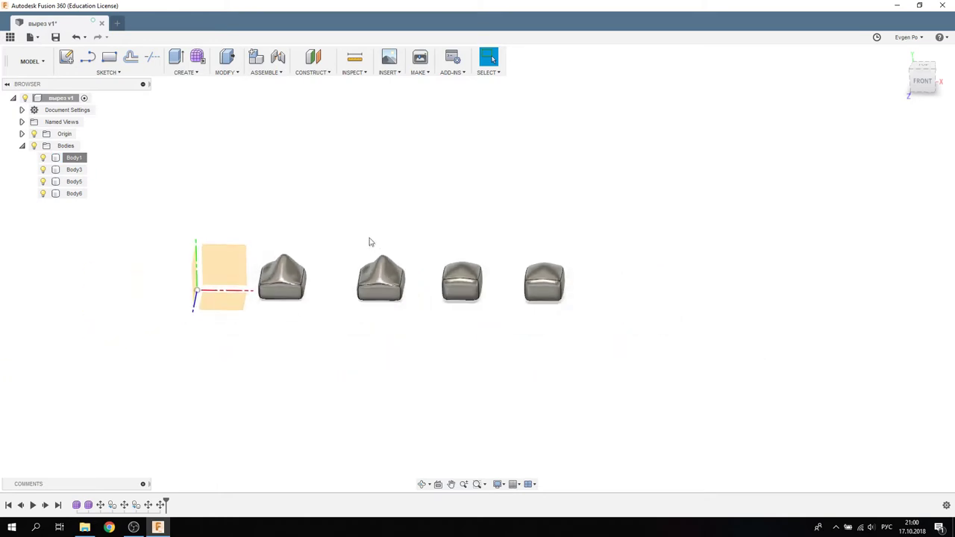
# Add a construction plane offset 200 mm from the XZ plane and start a sketch on it.
pyautogui.click(309, 72)
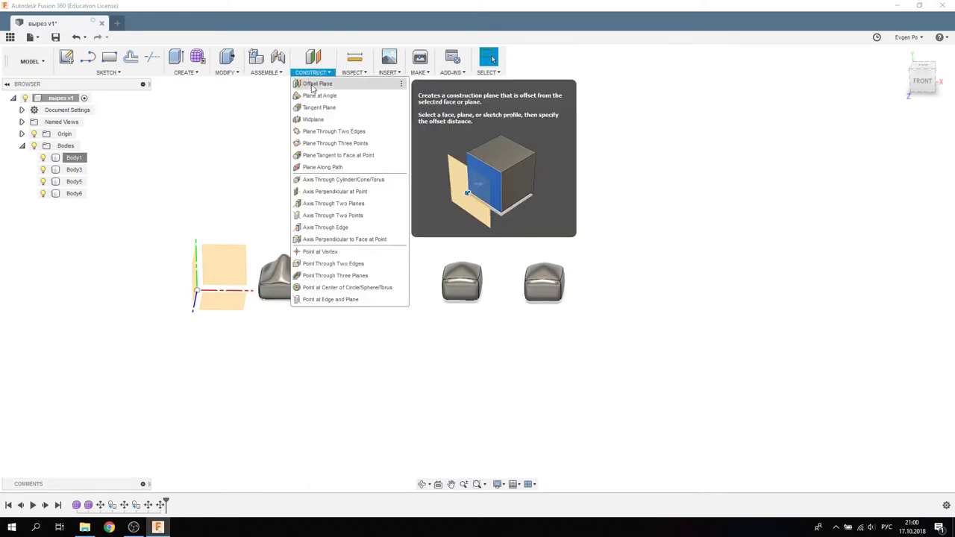
pyautogui.click(313, 84)
pyautogui.click(228, 304)
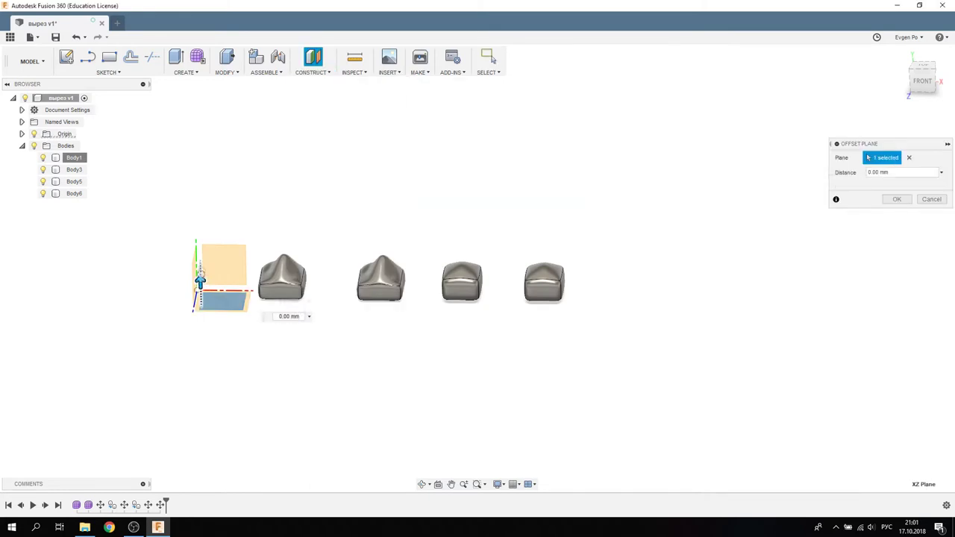
pyautogui.moveTo(197, 278); pyautogui.dragTo(361, 215)
pyautogui.keyDown('shift'); pyautogui.moveTo(361, 216); pyautogui.dragTo(367, 219, button='middle'); pyautogui.keyUp('shift')
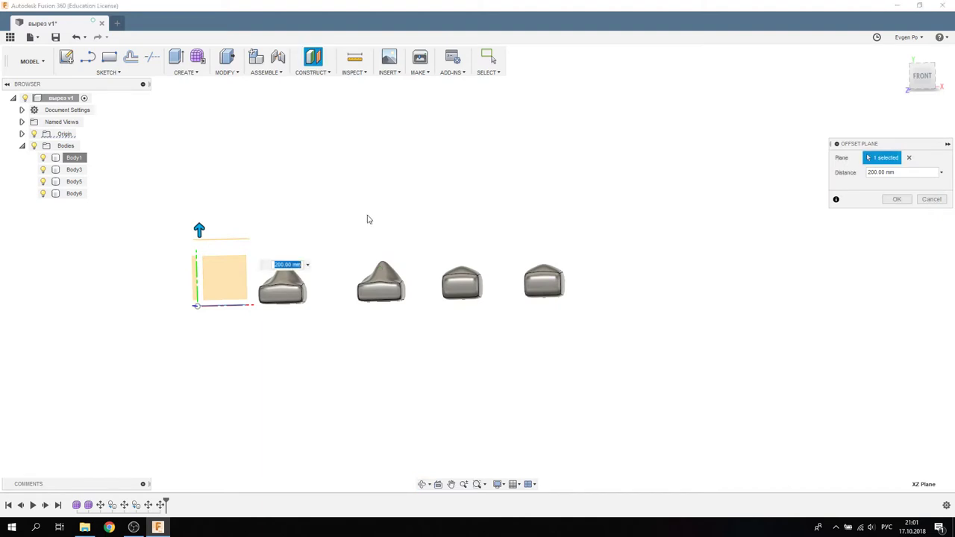
pyautogui.click(899, 200)
pyautogui.moveTo(452, 266)
pyautogui.keyDown('shift'); pyautogui.mouseDown(button='middle')
pyautogui.moveTo(341, 267)
pyautogui.moveTo(241, 241)
pyautogui.mouseUp(button='middle'); pyautogui.keyUp('shift')
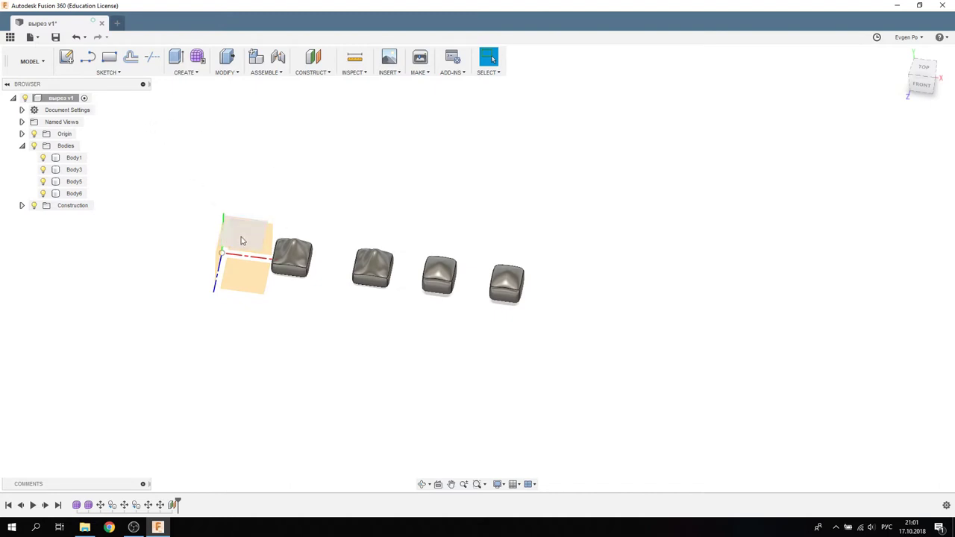
pyautogui.click(66, 58)
# On the offset plane, sketch concentric circles above the bodies.
pyautogui.click(254, 244)
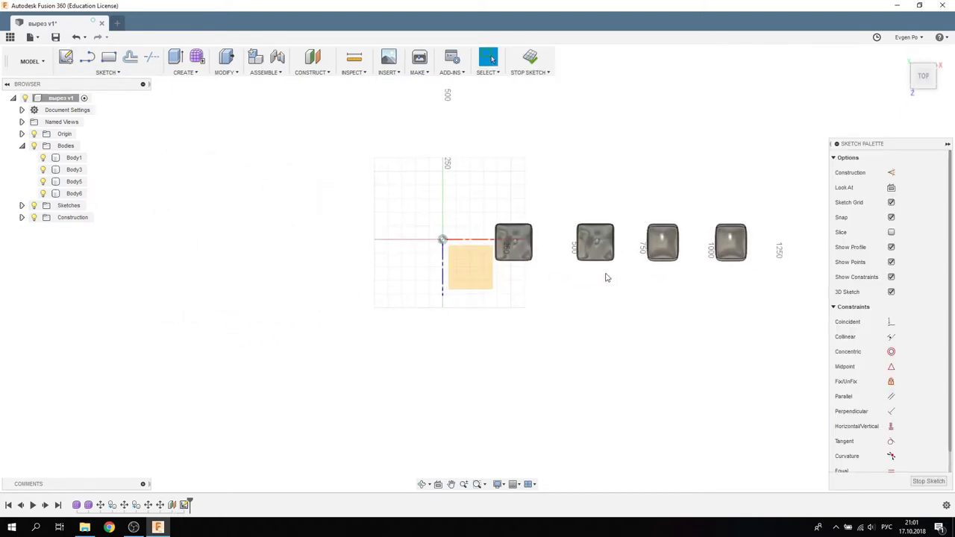
pyautogui.scroll(3, 582, 268)
pyautogui.scroll(-2, 553, 246)
pyautogui.scroll(1, 534, 224)
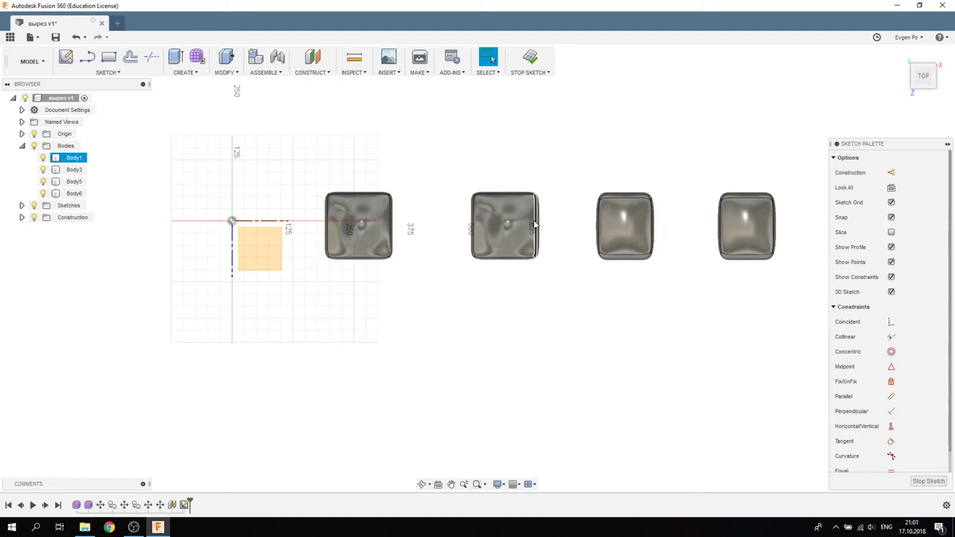
pyautogui.press('c')
pyautogui.scroll(3, 514, 225)
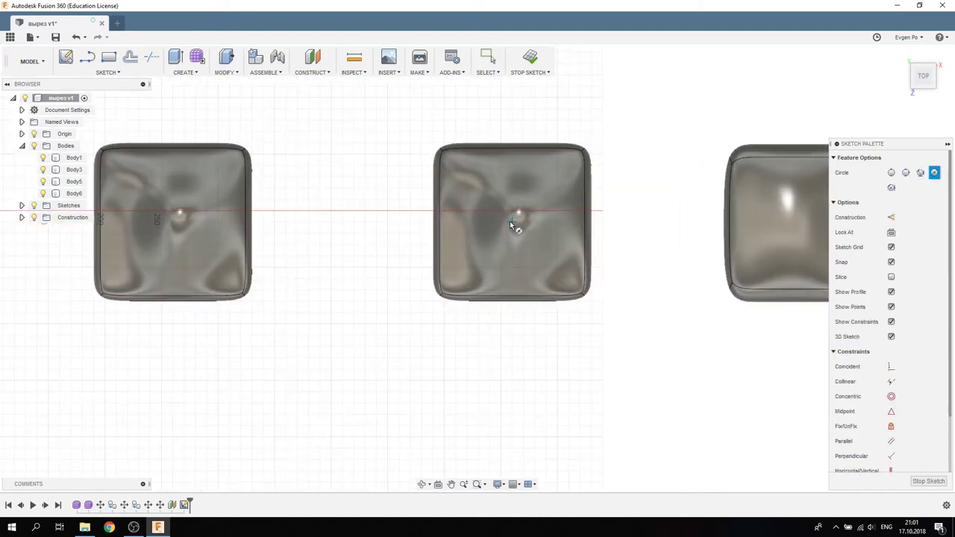
pyautogui.click(512, 221)
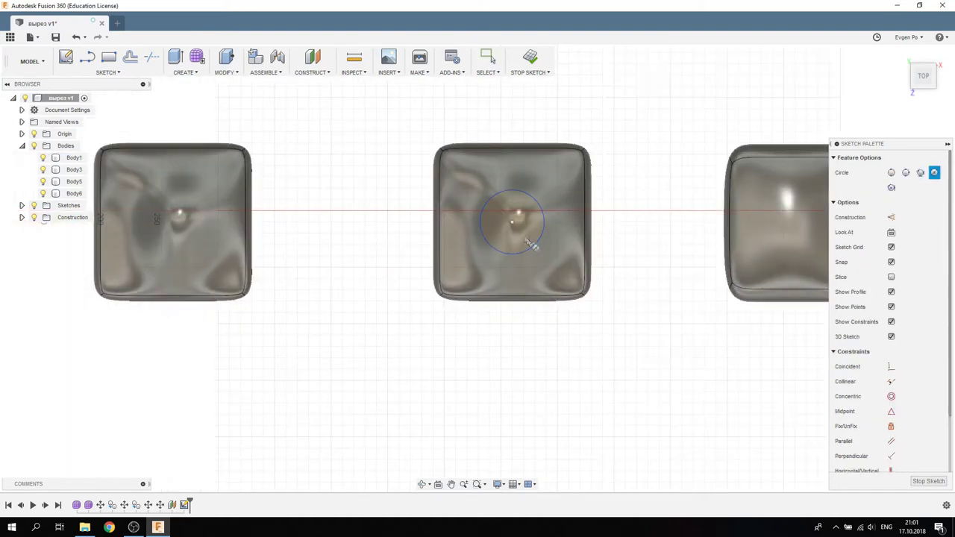
pyautogui.click(562, 259)
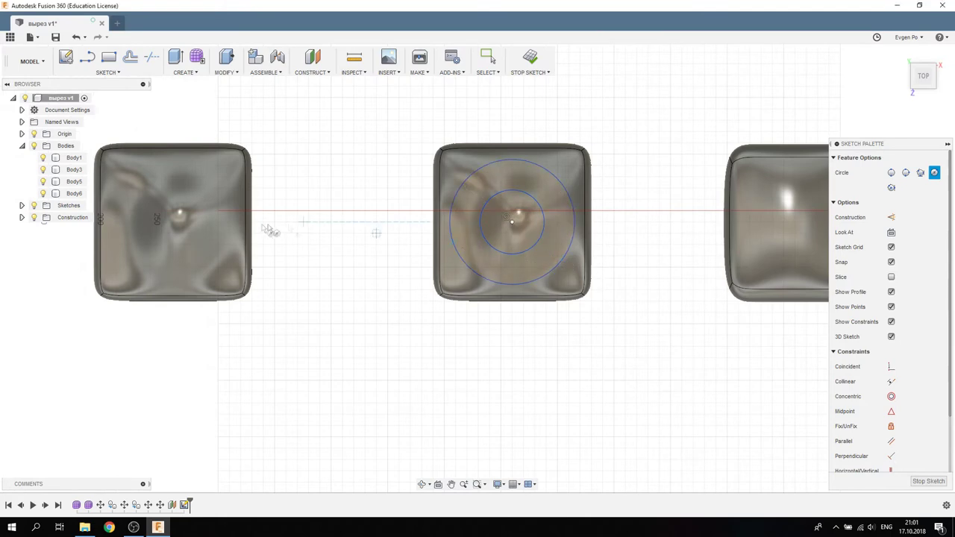
pyautogui.scroll(-2, 265, 227)
pyautogui.keyDown('shift'); pyautogui.moveTo(265, 228); pyautogui.dragTo(96, 88, button='middle'); pyautogui.keyUp('shift')
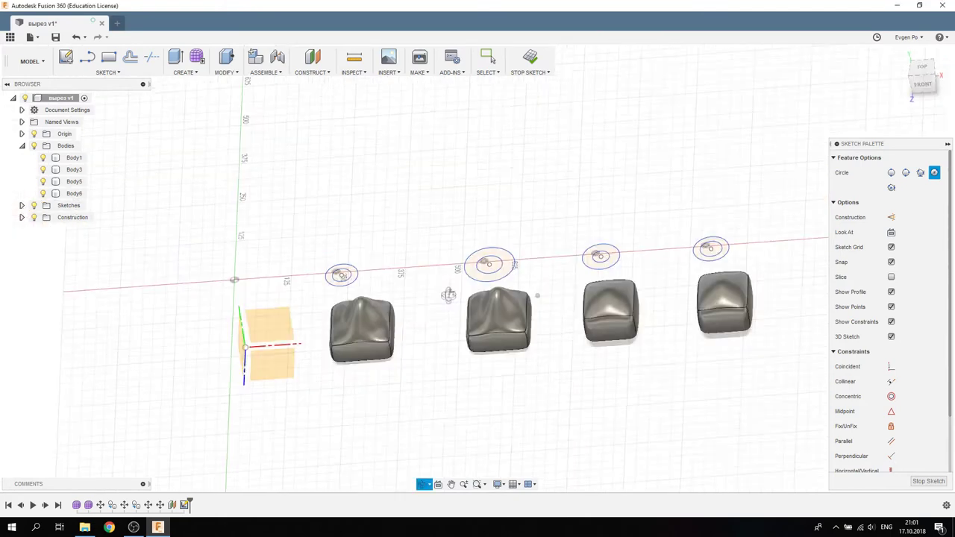
# Draw two slanted lines across the first and third bodies, then finish the sketch.
pyautogui.click(87, 57)
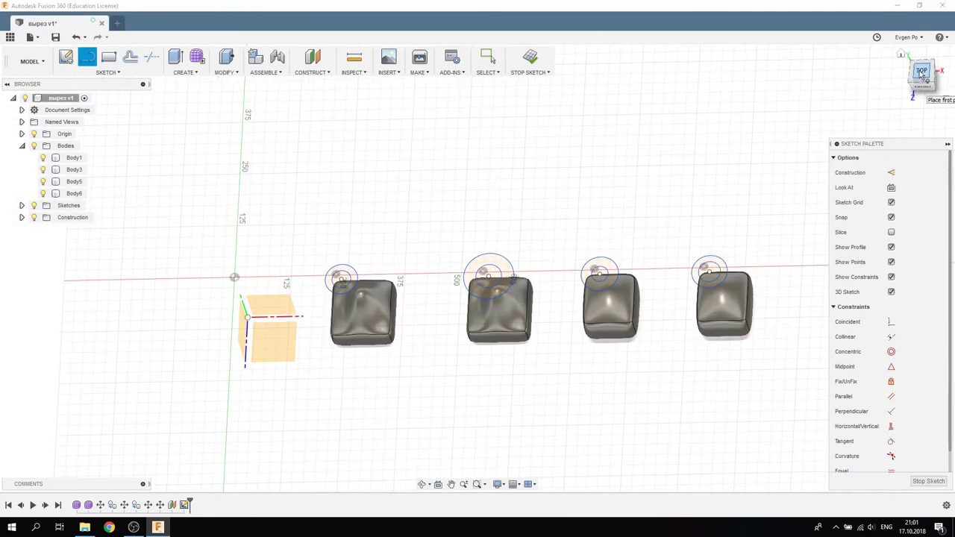
pyautogui.click(922, 72)
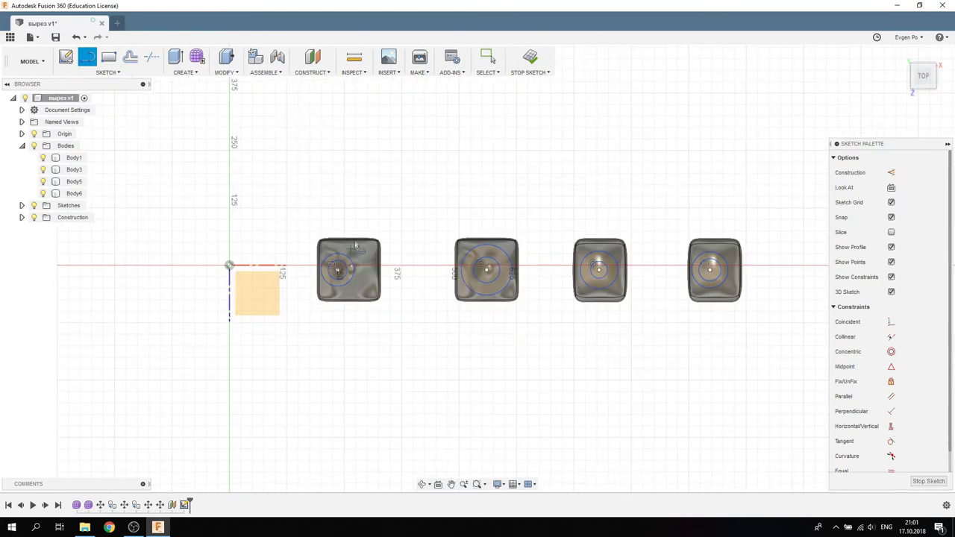
pyautogui.click(332, 220)
pyautogui.click(344, 322)
pyautogui.press('Escape')
pyautogui.click(606, 214)
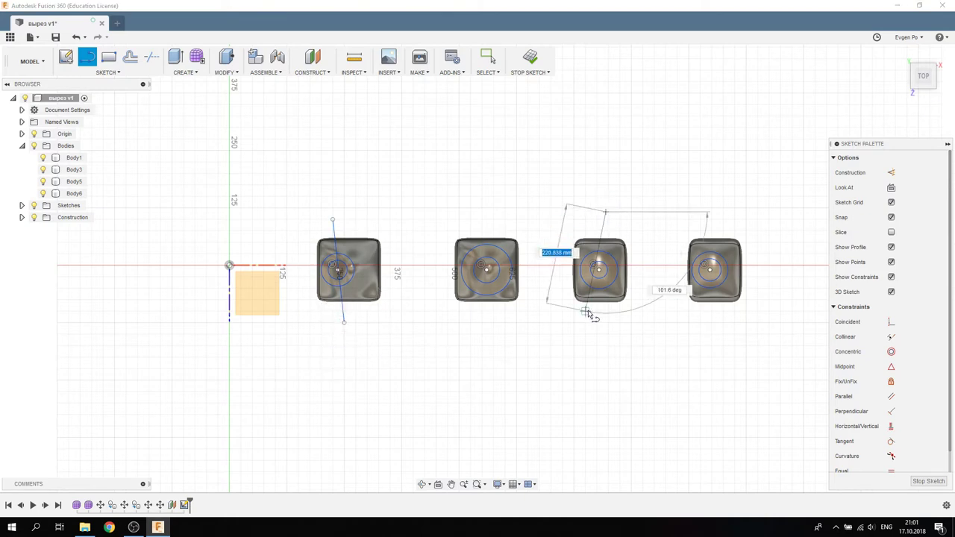
pyautogui.click(586, 311)
pyautogui.press('Escape')
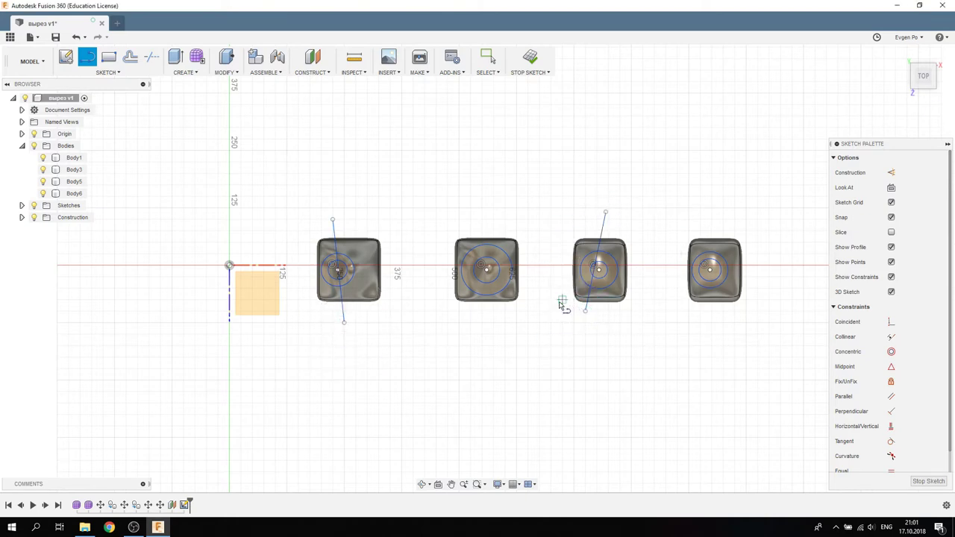
pyautogui.click(933, 482)
pyautogui.click(32, 61)
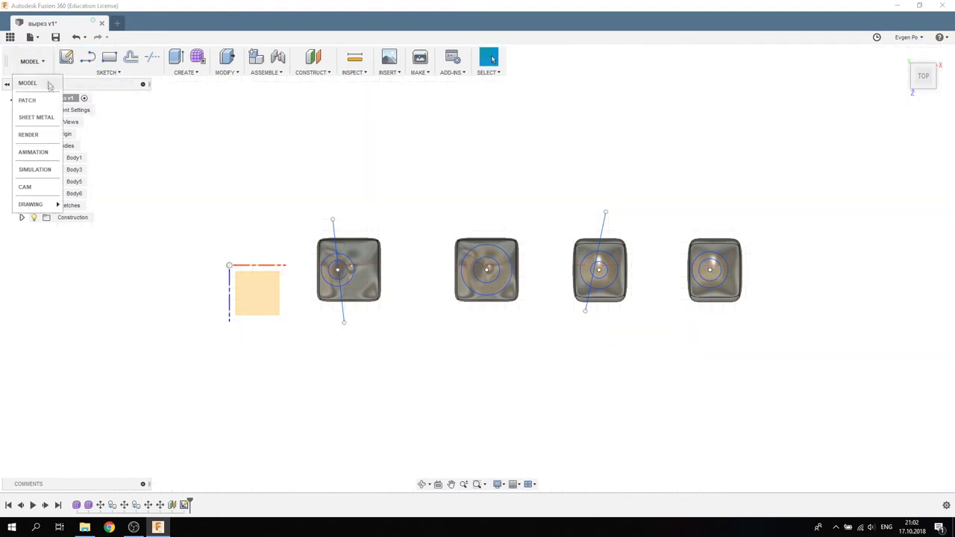
# In the Patch workspace, extrude both slanted lines 150 mm downward into surface sheets Body7 and Body8.
pyautogui.click(49, 98)
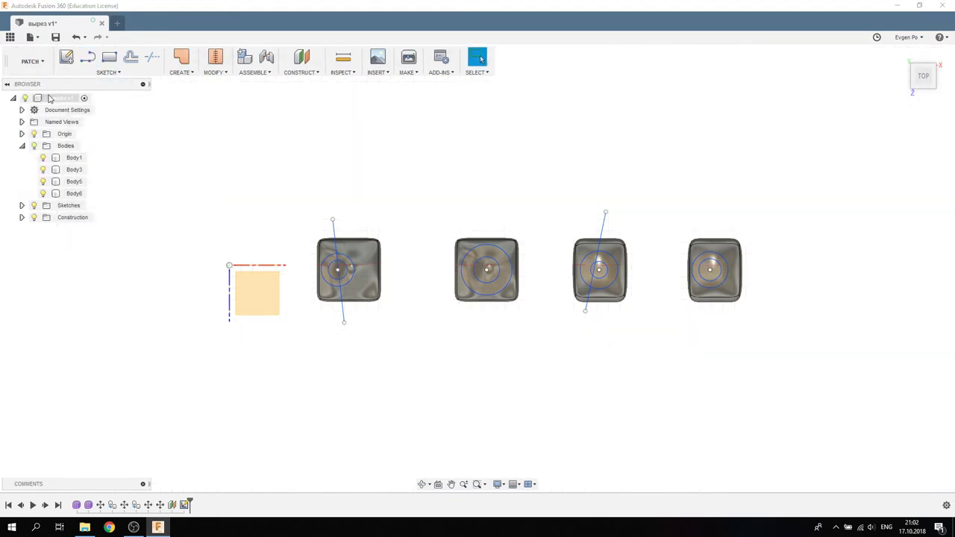
pyautogui.click(179, 69)
pyautogui.click(191, 99)
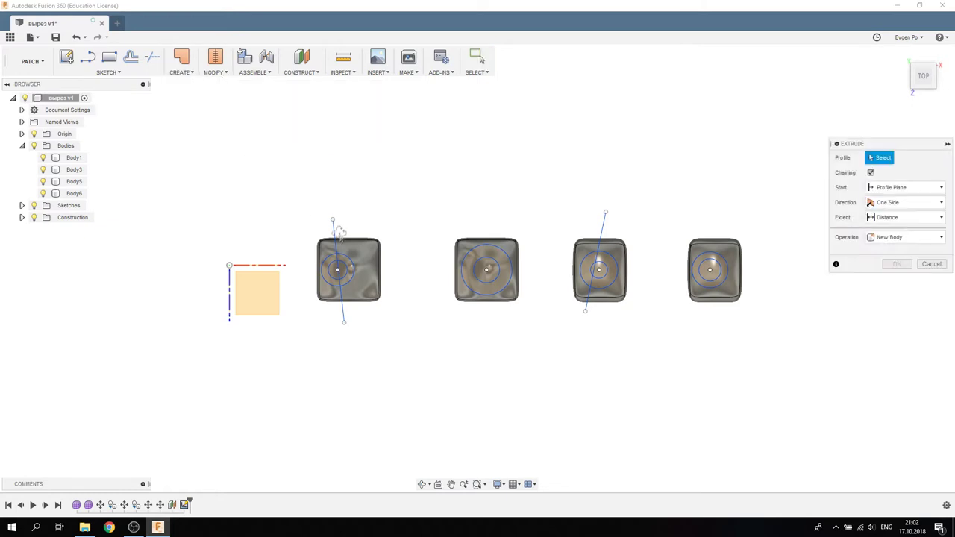
pyautogui.click(605, 221)
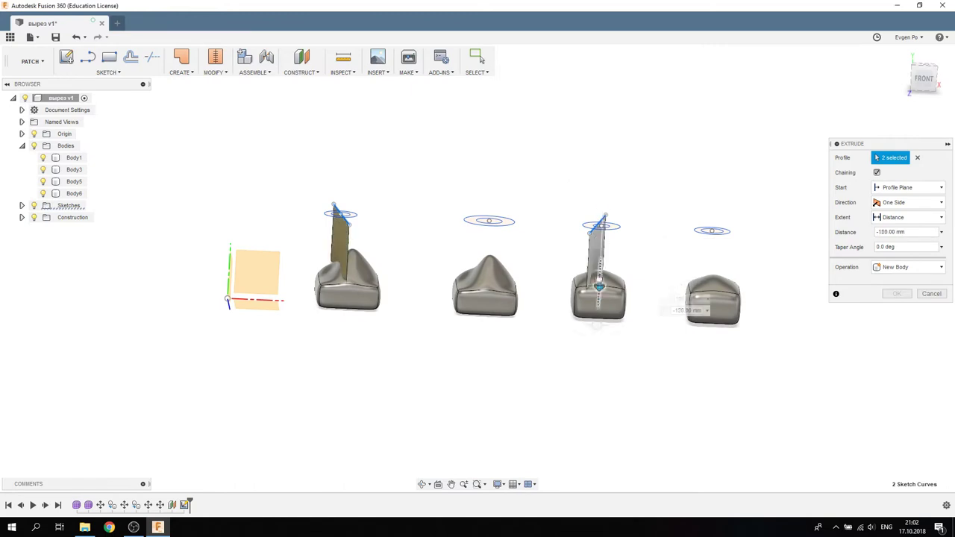
pyautogui.moveTo(599, 280); pyautogui.dragTo(600, 298)
pyautogui.keyDown('shift'); pyautogui.moveTo(453, 214); pyautogui.dragTo(722, 286, button='middle'); pyautogui.keyUp('shift')
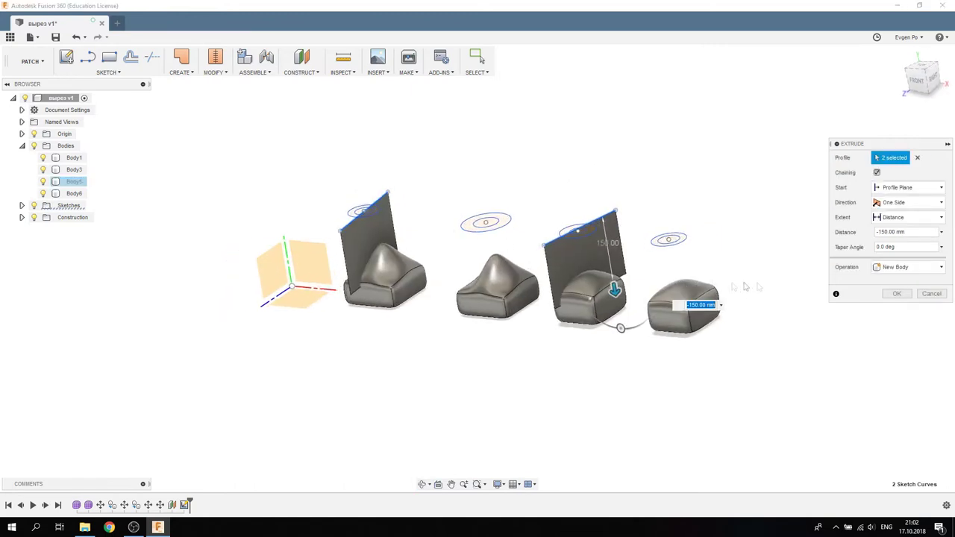
pyautogui.click(897, 294)
pyautogui.click(214, 73)
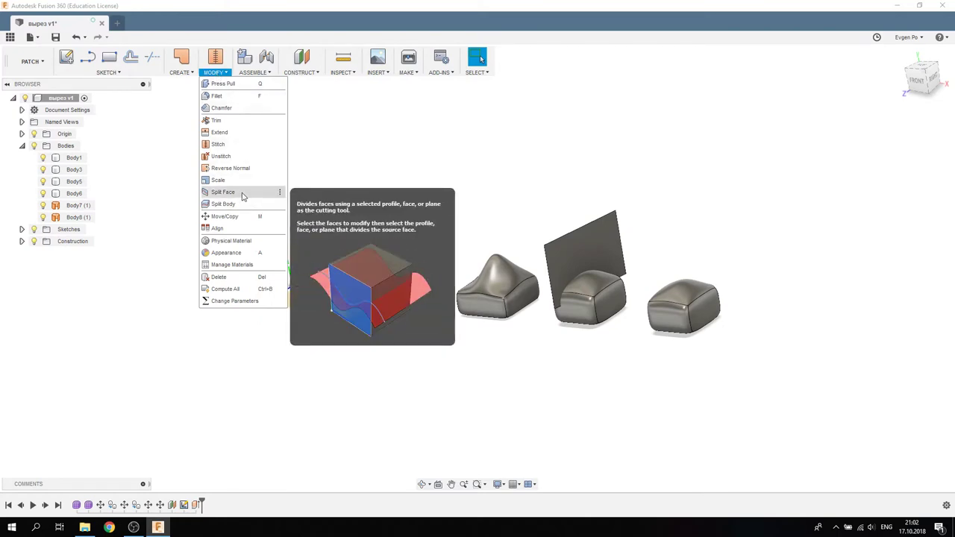
# Split the first body's top face using its surface sheet as the cutter.
pyautogui.click(241, 196)
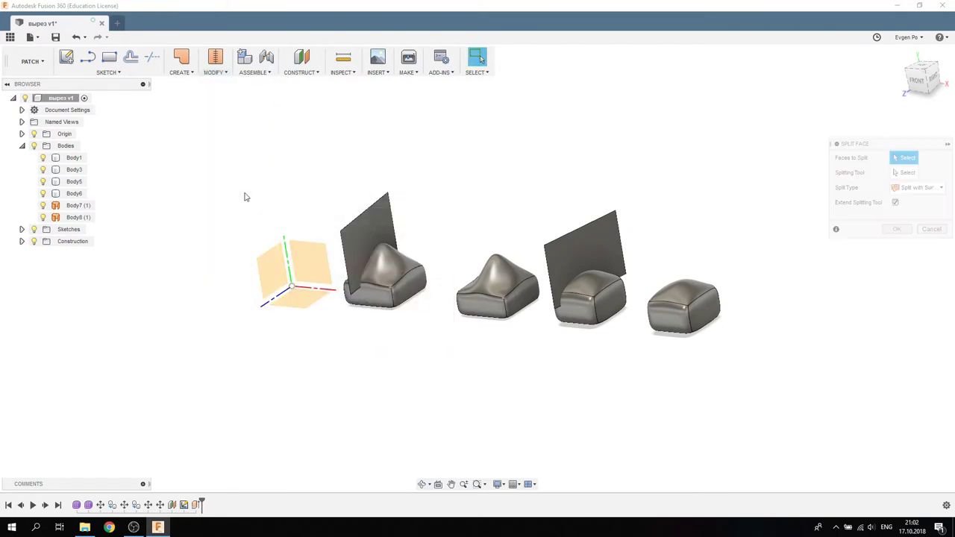
pyautogui.click(388, 277)
pyautogui.click(370, 246)
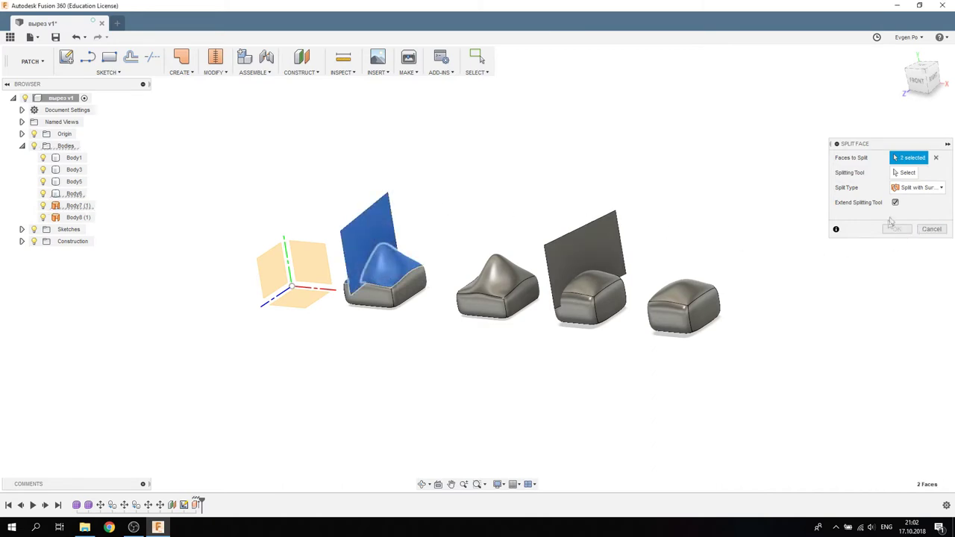
pyautogui.keyDown('shift'); pyautogui.moveTo(638, 213); pyautogui.dragTo(514, 160, button='middle'); pyautogui.keyUp('shift')
pyautogui.click(937, 158)
pyautogui.click(358, 269)
pyautogui.keyDown('shift'); pyautogui.moveTo(437, 213); pyautogui.dragTo(458, 188, button='middle'); pyautogui.keyUp('shift')
pyautogui.click(909, 174)
pyautogui.click(371, 224)
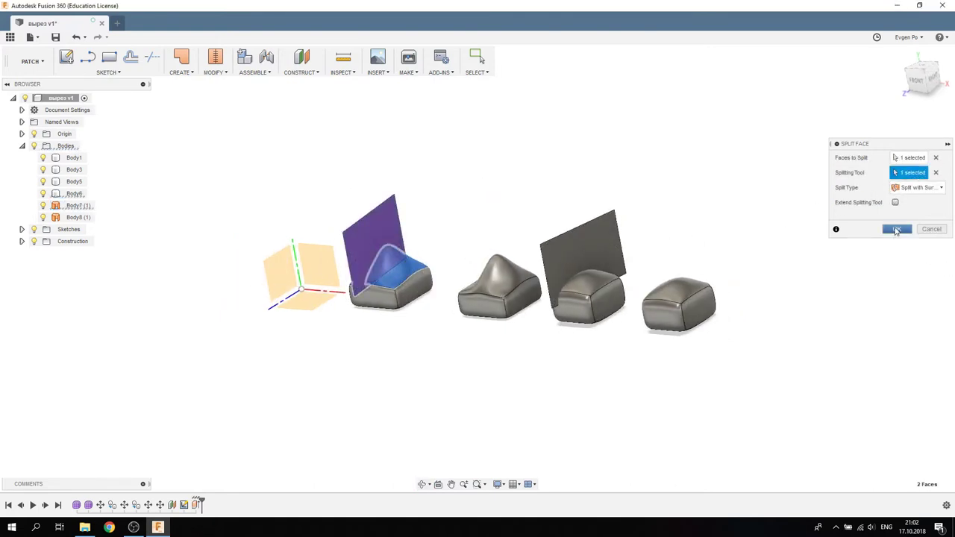
pyautogui.click(896, 229)
# Split the third body's top face with its sheet, then hide both splitting planes.
pyautogui.click(221, 75)
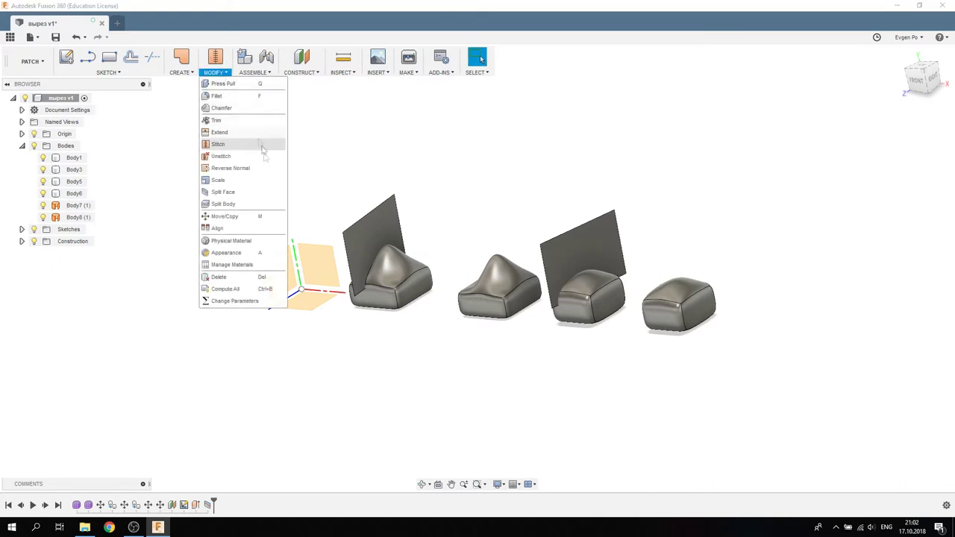
pyautogui.click(222, 192)
pyautogui.click(582, 284)
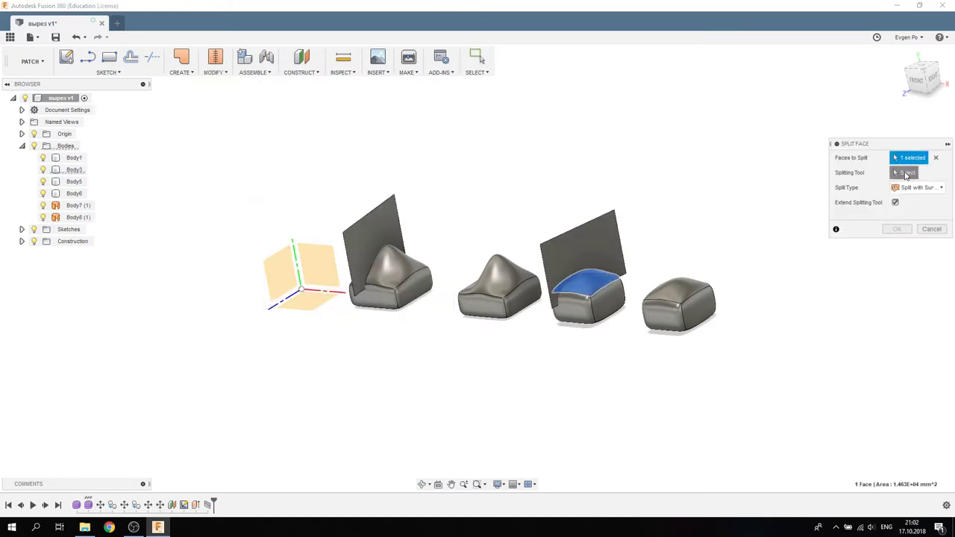
pyautogui.click(590, 227)
pyautogui.click(898, 229)
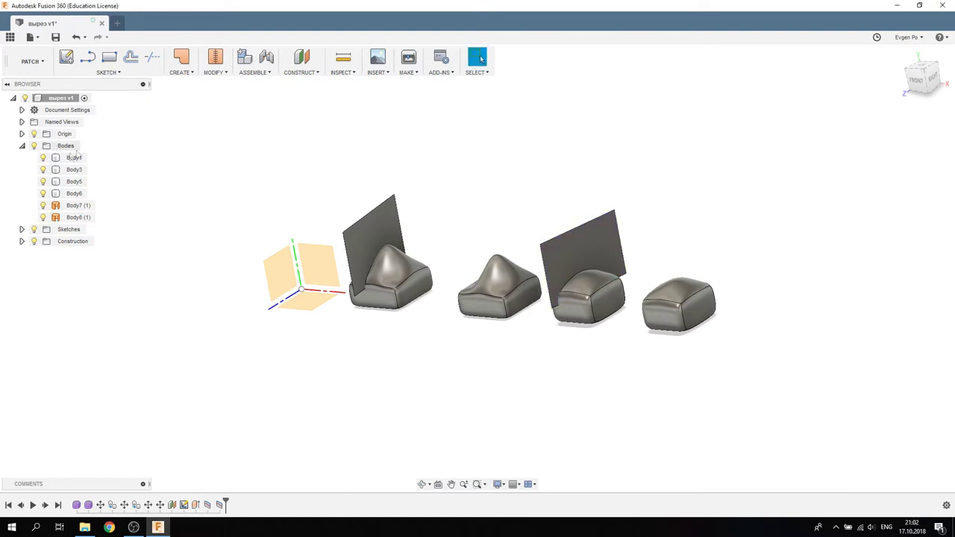
pyautogui.click(42, 217)
pyautogui.click(43, 205)
pyautogui.keyDown('shift'); pyautogui.moveTo(334, 204); pyautogui.dragTo(390, 211, button='middle'); pyautogui.keyUp('shift')
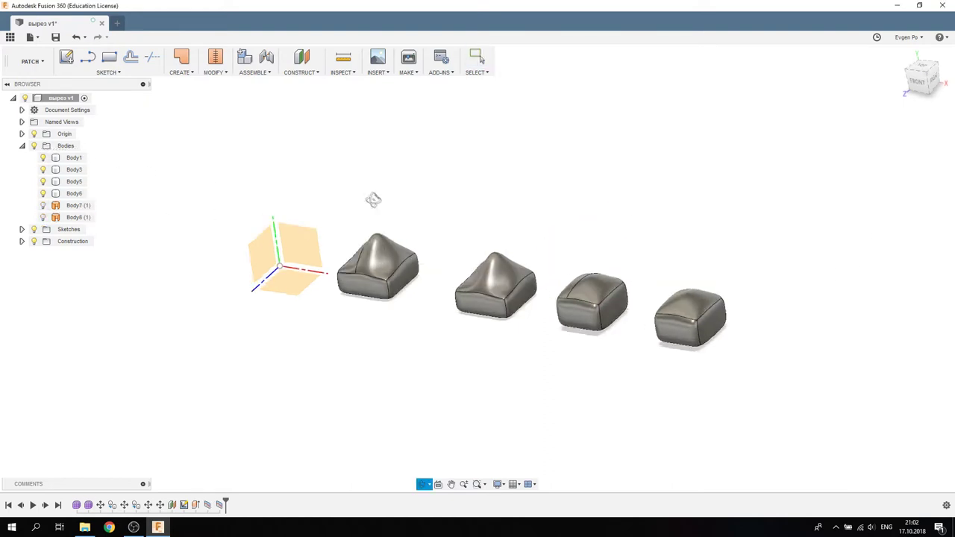
# In the Model workspace, extrude the middle ring profile down into the middle body.
pyautogui.scroll(5, 400, 244)
pyautogui.keyDown('shift'); pyautogui.moveTo(400, 244); pyautogui.dragTo(395, 258, button='middle'); pyautogui.keyUp('shift')
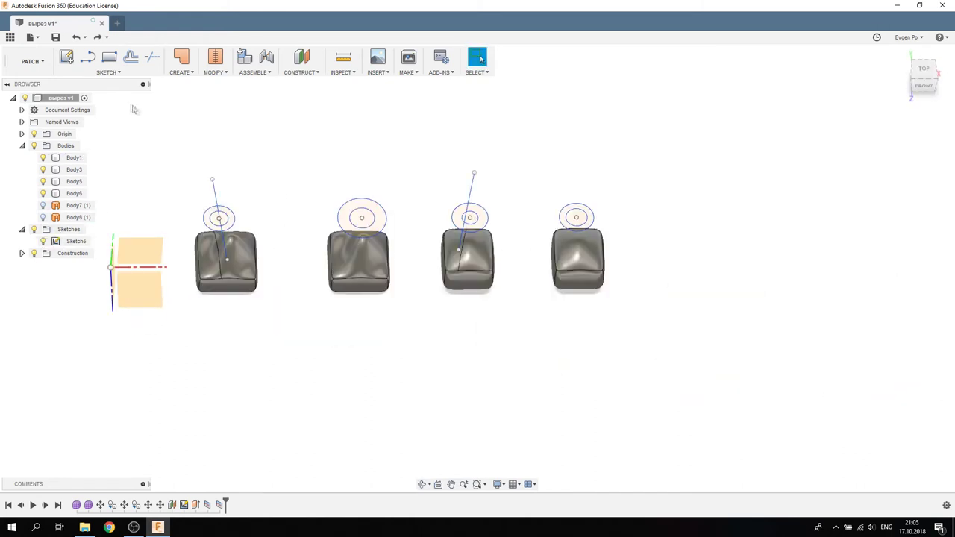
pyautogui.click(32, 61)
pyautogui.click(46, 84)
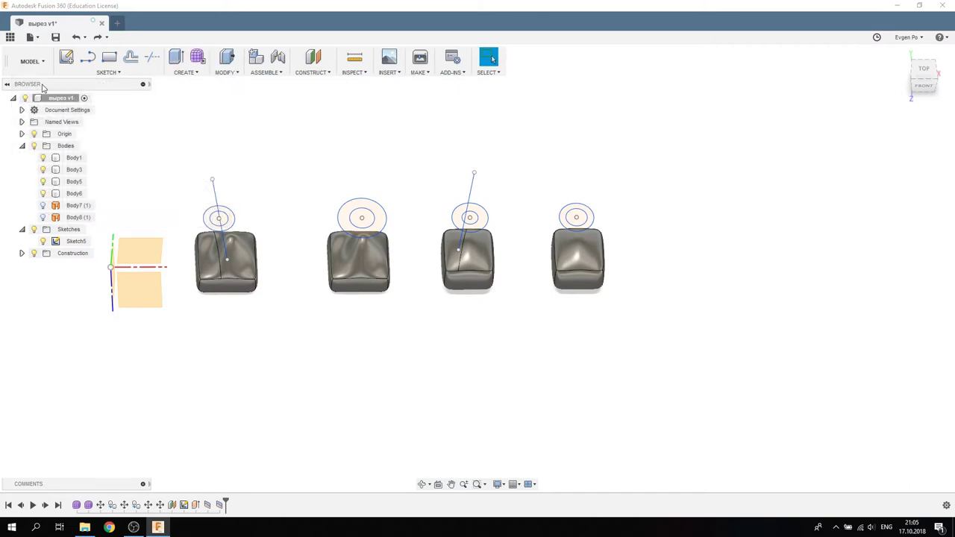
pyautogui.click(184, 73)
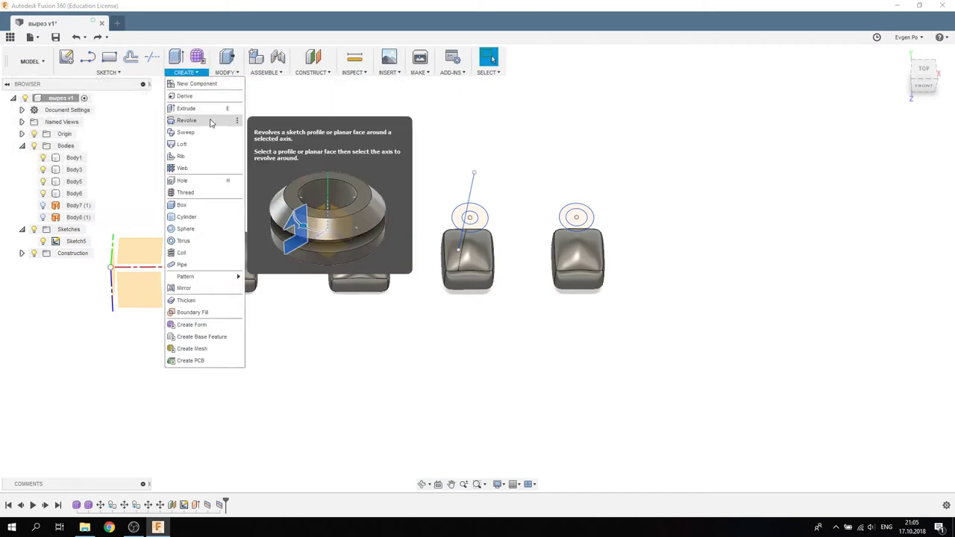
pyautogui.click(207, 110)
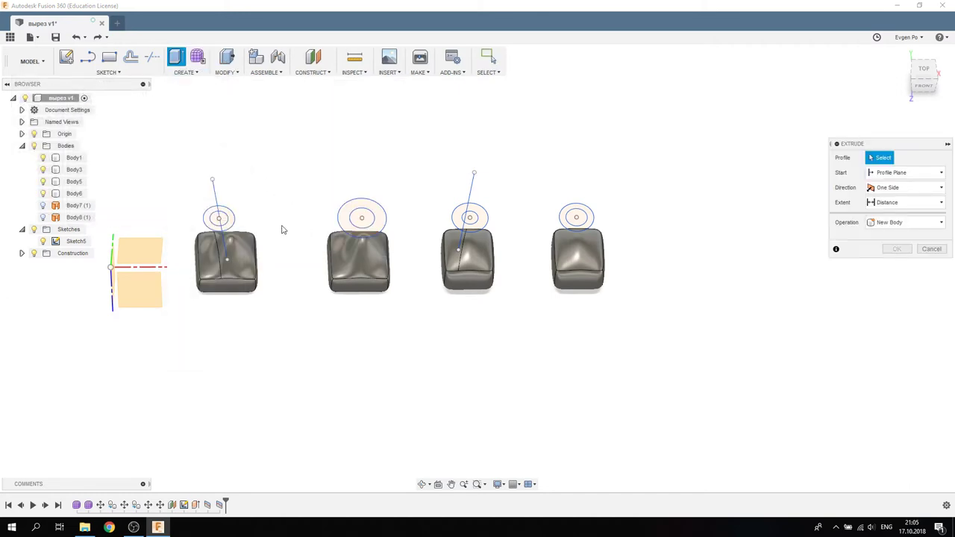
pyautogui.keyDown('shift'); pyautogui.moveTo(282, 230); pyautogui.dragTo(282, 213, button='middle'); pyautogui.keyUp('shift')
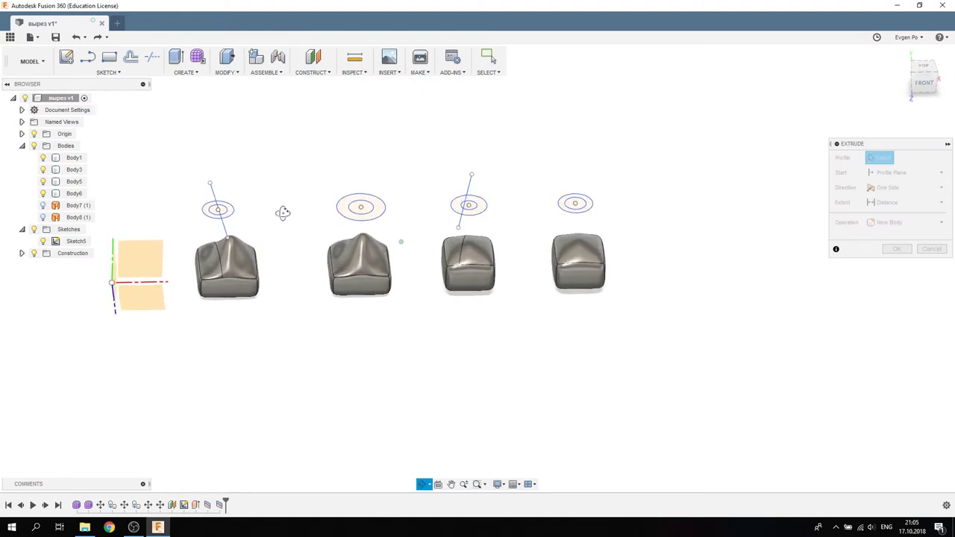
pyautogui.scroll(3, 340, 236)
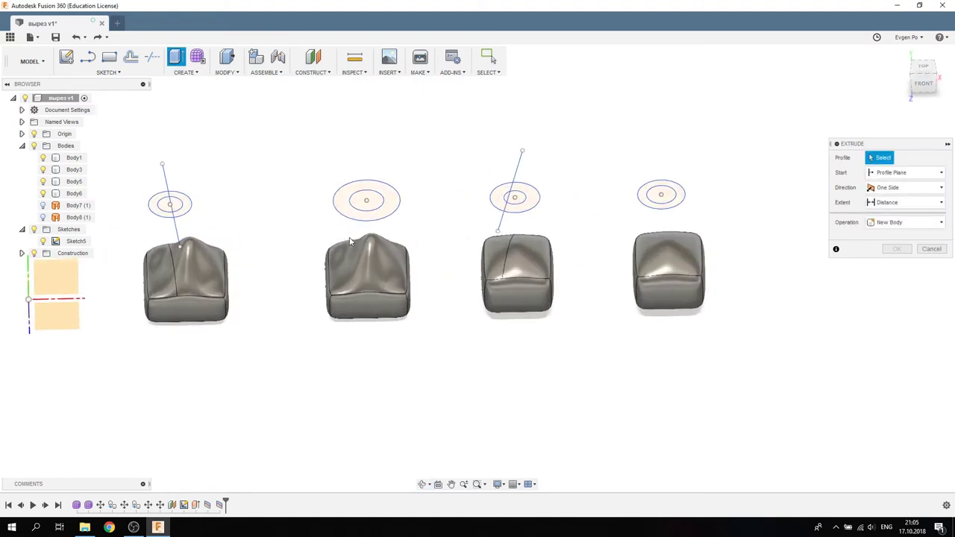
pyautogui.click(398, 214)
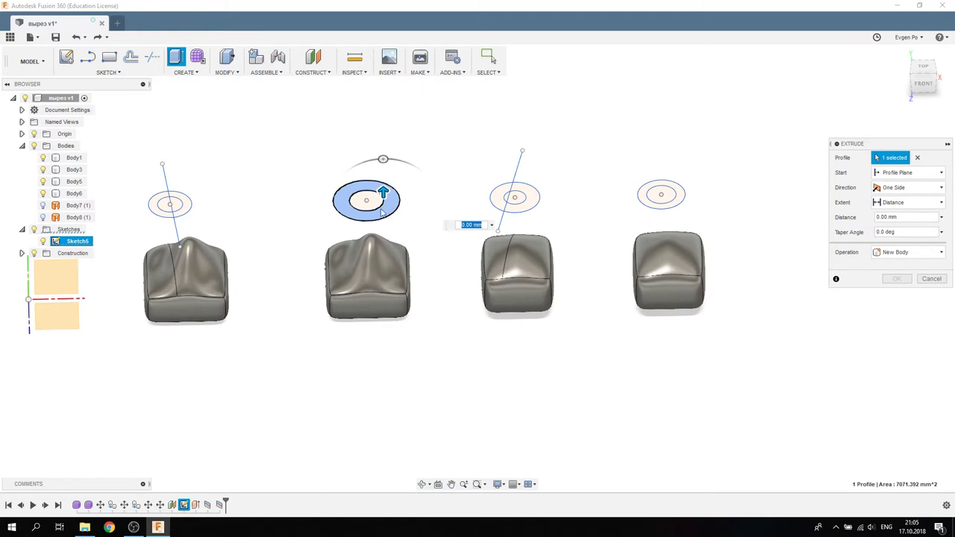
pyautogui.moveTo(382, 192); pyautogui.dragTo(384, 242)
pyautogui.moveTo(384, 242)
pyautogui.keyDown('shift'); pyautogui.mouseDown(button='middle')
pyautogui.moveTo(338, 178)
pyautogui.moveTo(387, 267)
pyautogui.mouseUp(button='middle'); pyautogui.keyUp('shift')
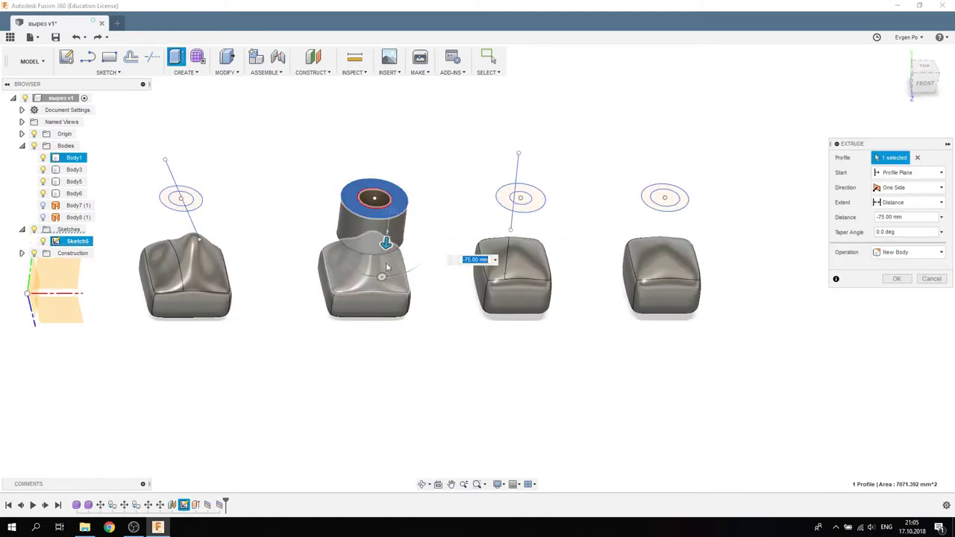
pyautogui.scroll(3, 356, 251)
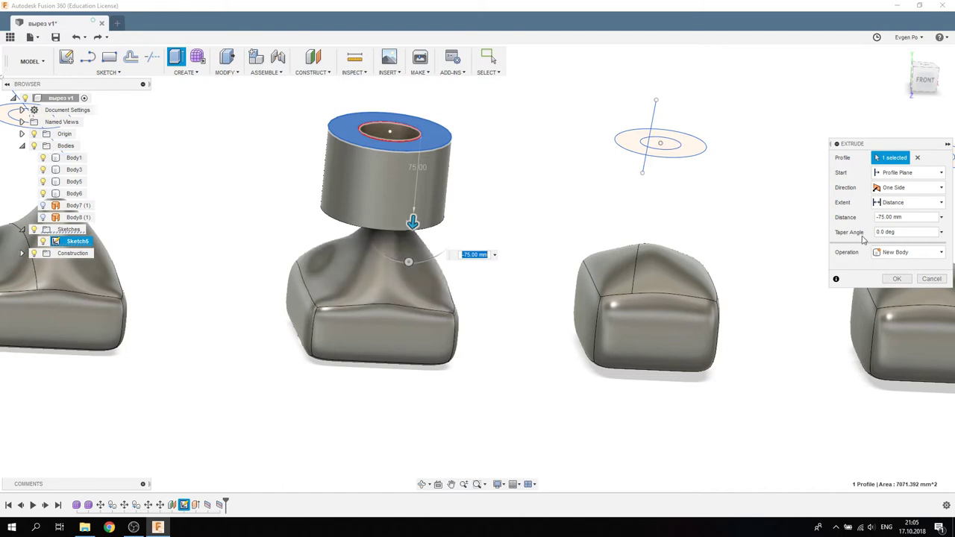
# Start the extrusion from the middle body's surface and apply it as a 5 mm cut.
pyautogui.click(889, 208)
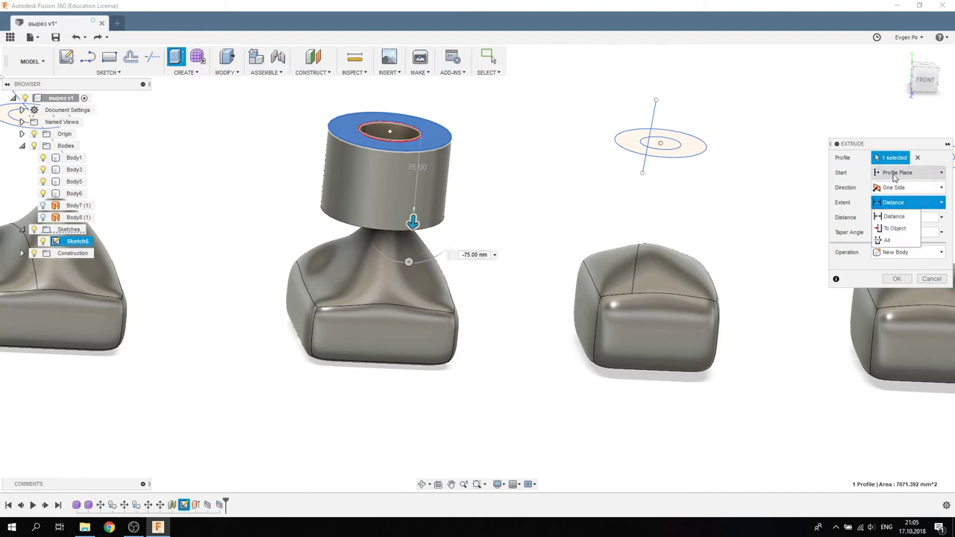
pyautogui.click(897, 172)
pyautogui.click(898, 210)
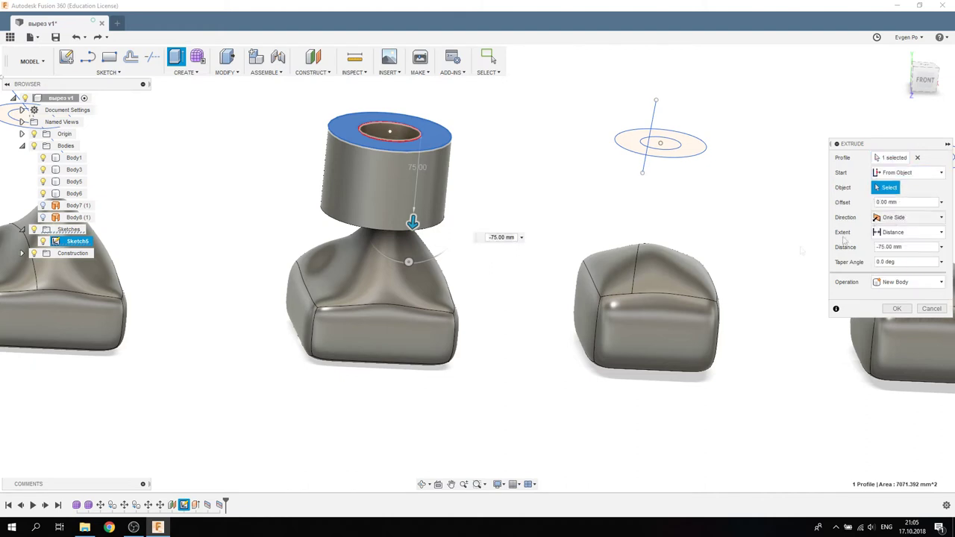
pyautogui.click(375, 284)
pyautogui.write('-5')
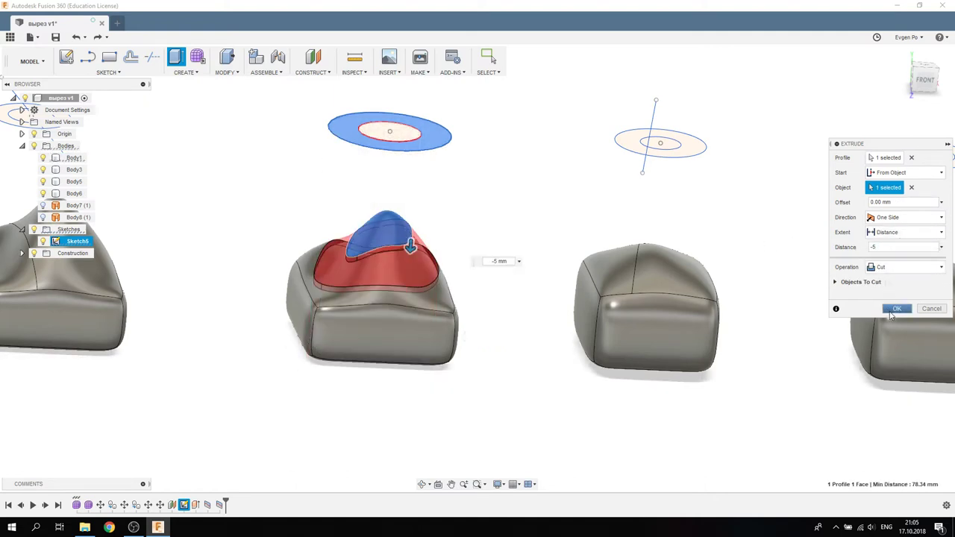
pyautogui.click(905, 310)
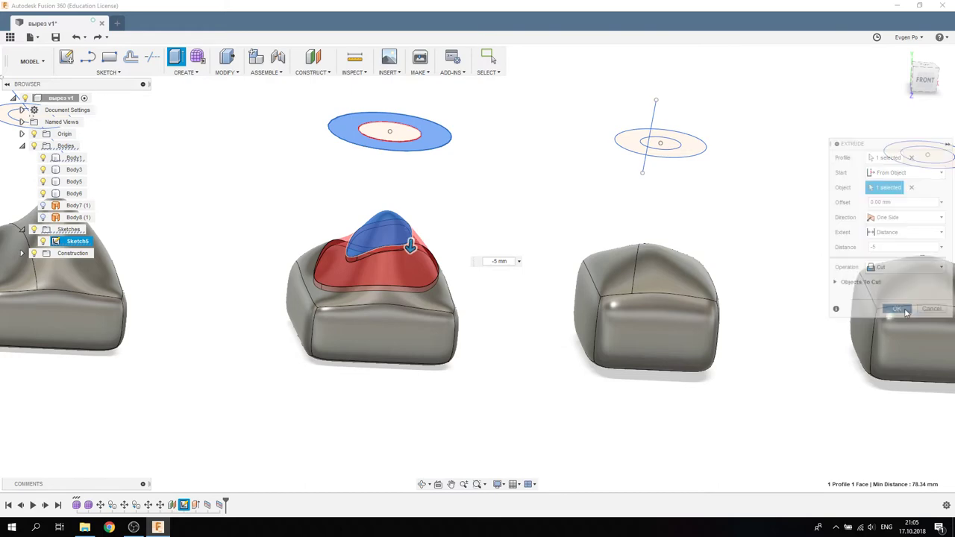
pyautogui.moveTo(426, 237)
pyautogui.keyDown('shift'); pyautogui.mouseDown(button='middle')
pyautogui.moveTo(422, 282)
pyautogui.moveTo(358, 248)
pyautogui.moveTo(377, 232)
pyautogui.mouseUp(button='middle'); pyautogui.keyUp('shift')
# Begin an extrusion using both halves of the left ring as the profile.
pyautogui.scroll(5, 376, 262)
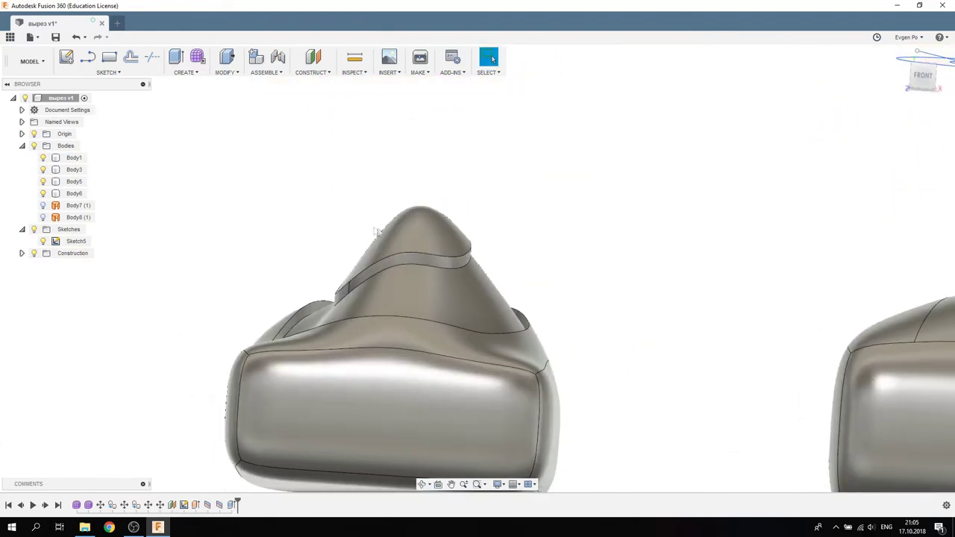
pyautogui.scroll(-5, 548, 303)
pyautogui.scroll(-2, 416, 264)
pyautogui.keyDown('shift'); pyautogui.moveTo(416, 264); pyautogui.dragTo(413, 285, button='middle'); pyautogui.keyUp('shift')
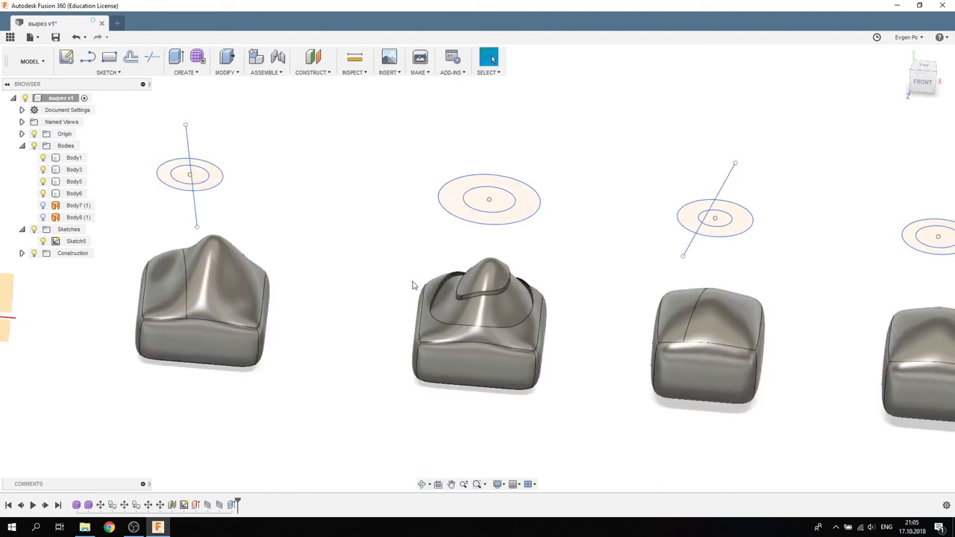
pyautogui.scroll(-2, 413, 285)
pyautogui.click(177, 60)
pyautogui.scroll(3, 274, 209)
pyautogui.click(274, 213)
pyautogui.click(227, 208)
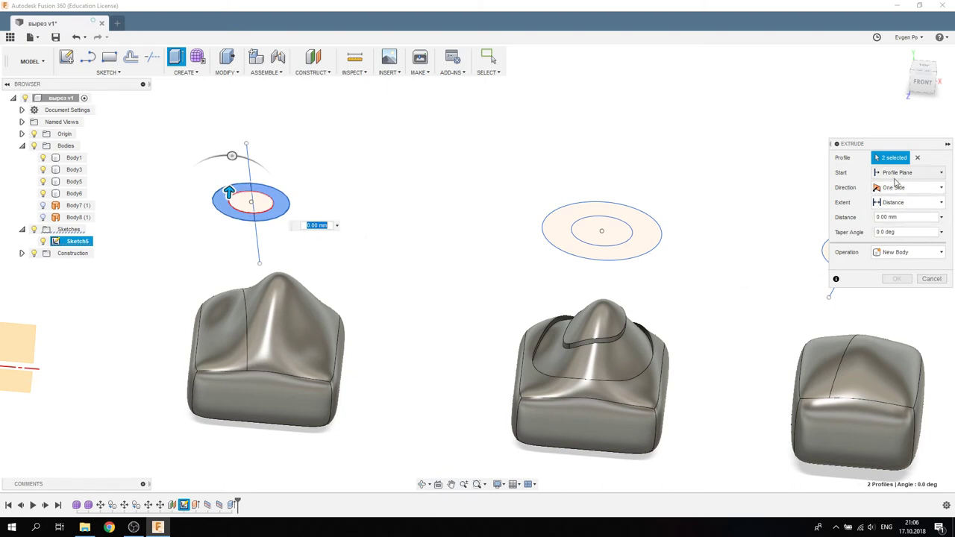
# Make the extrusion start From Object, using the left body's split face.
pyautogui.click(914, 172)
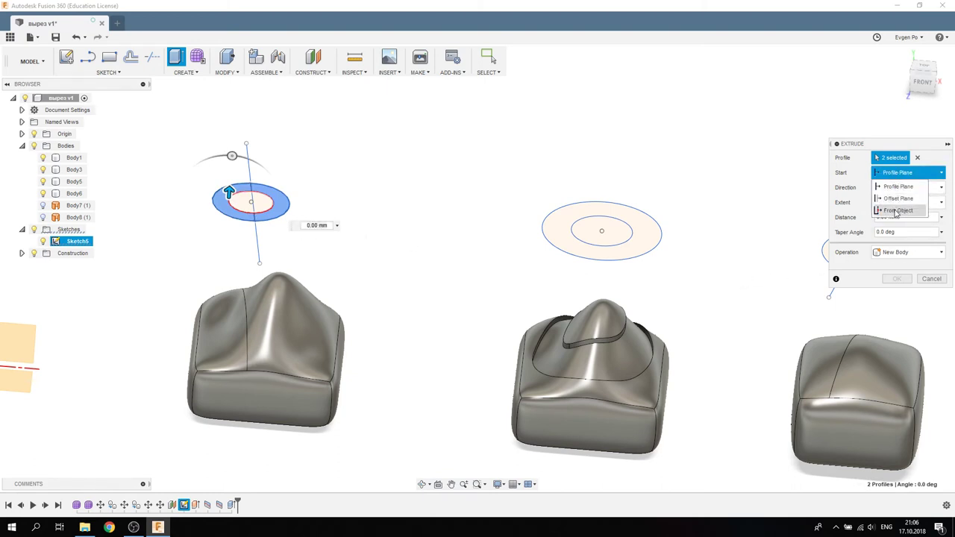
pyautogui.click(896, 212)
pyautogui.click(302, 327)
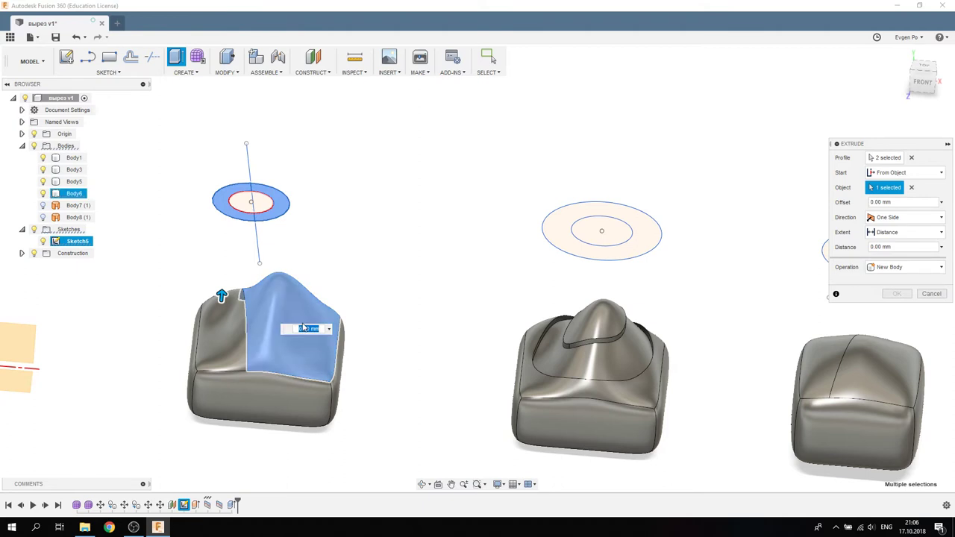
pyautogui.click(233, 330)
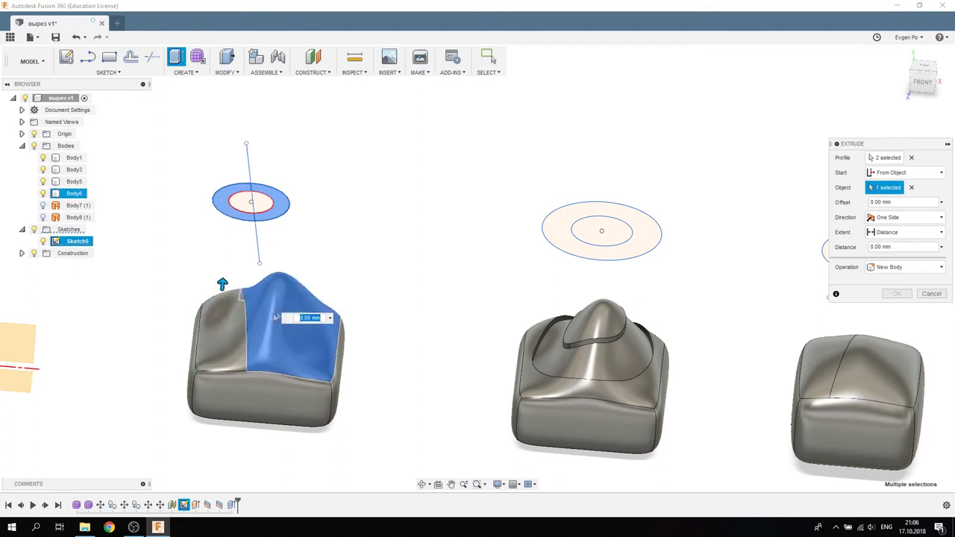
pyautogui.keyDown('shift'); pyautogui.moveTo(250, 277); pyautogui.dragTo(222, 276, button='middle'); pyautogui.keyUp('shift')
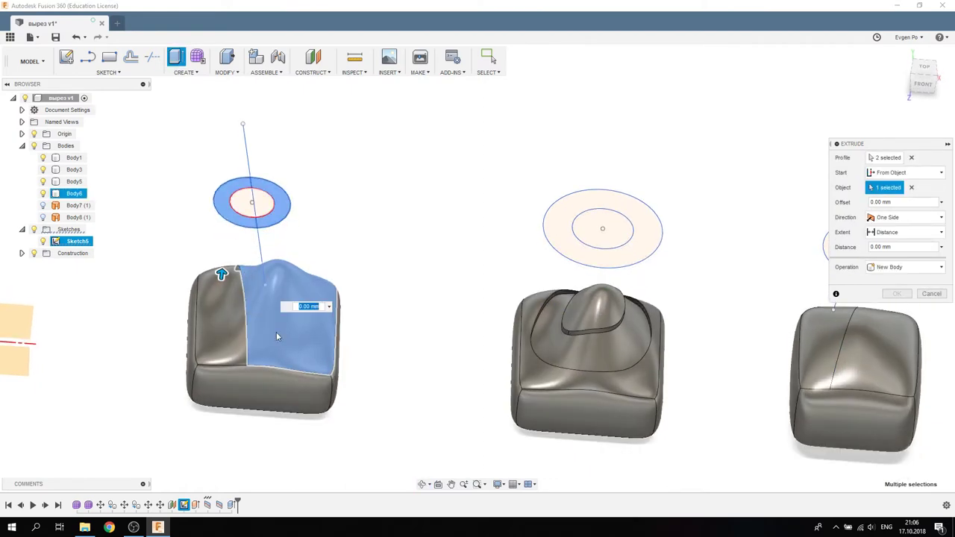
pyautogui.click(229, 326)
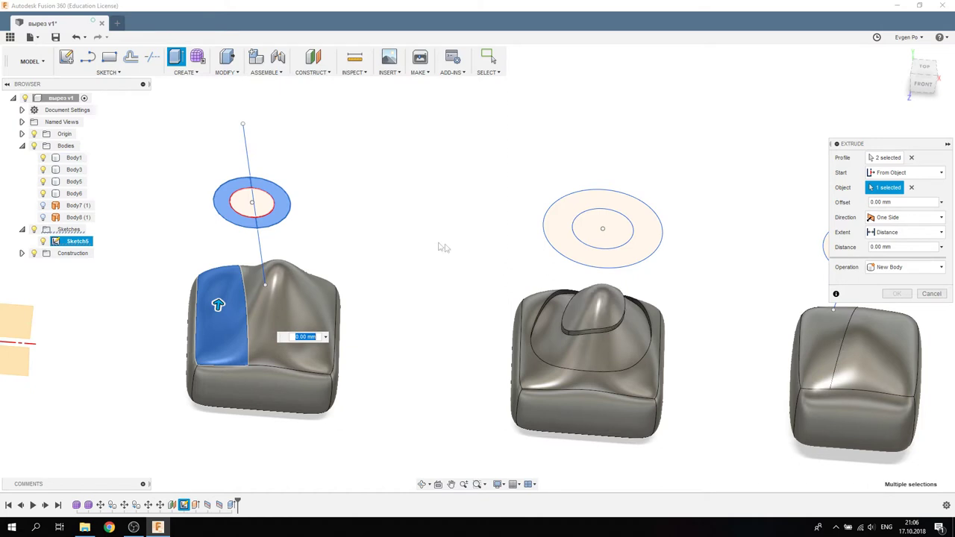
pyautogui.click(911, 157)
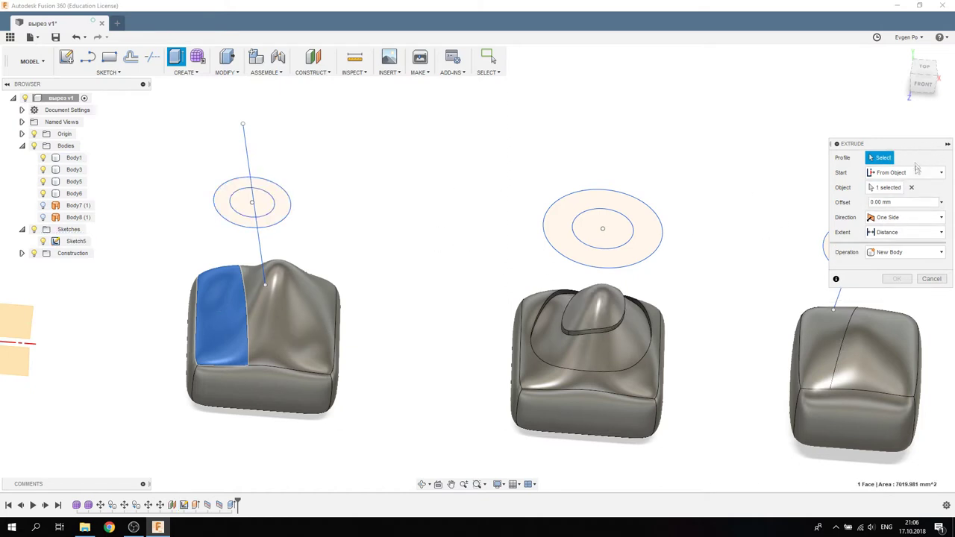
# Reselect both left ring halves and set the extent To Object on the left body.
pyautogui.click(912, 188)
pyautogui.click(881, 157)
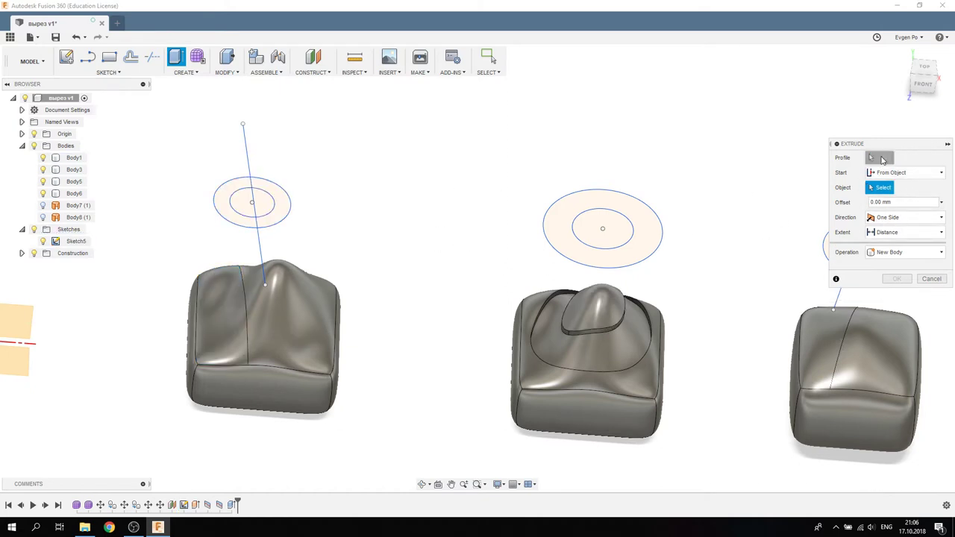
pyautogui.click(282, 206)
pyautogui.click(218, 208)
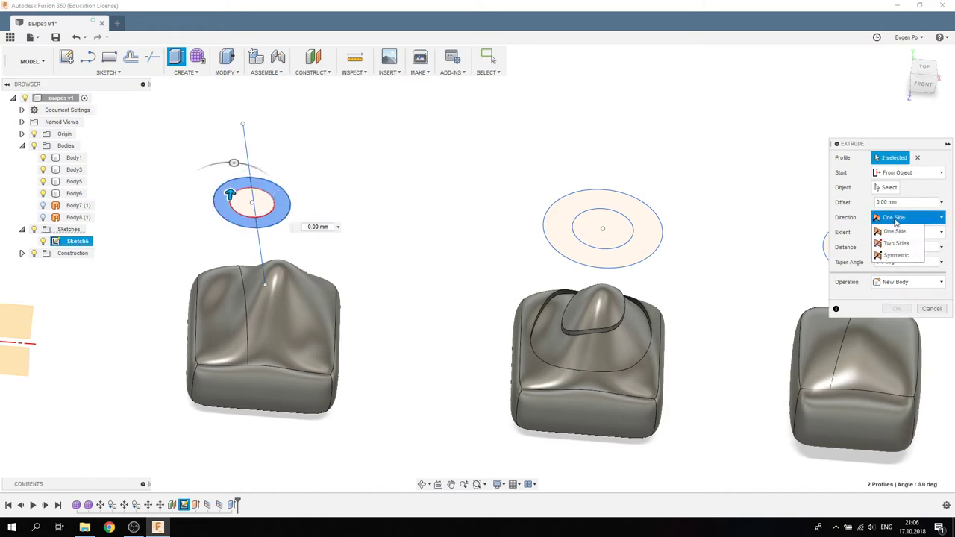
pyautogui.click(895, 231)
pyautogui.click(918, 234)
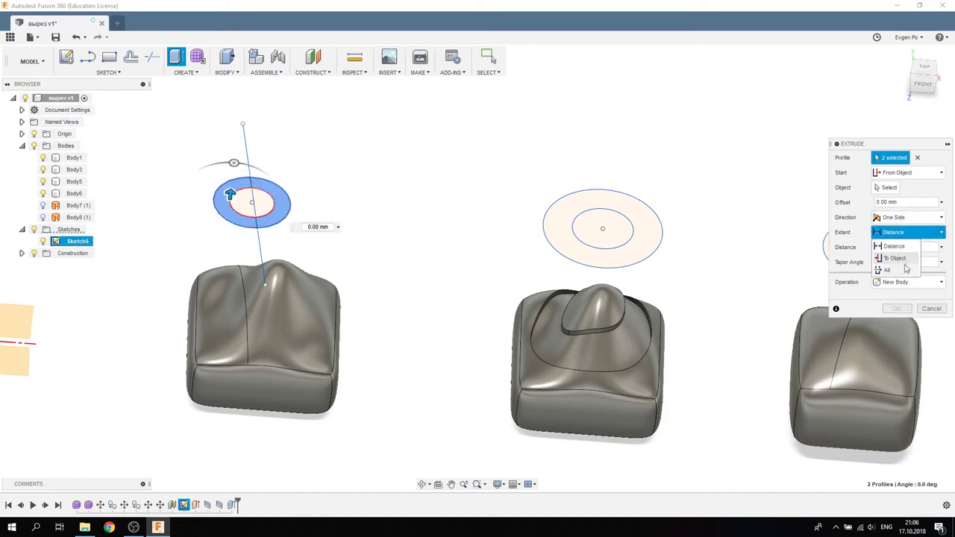
pyautogui.click(896, 258)
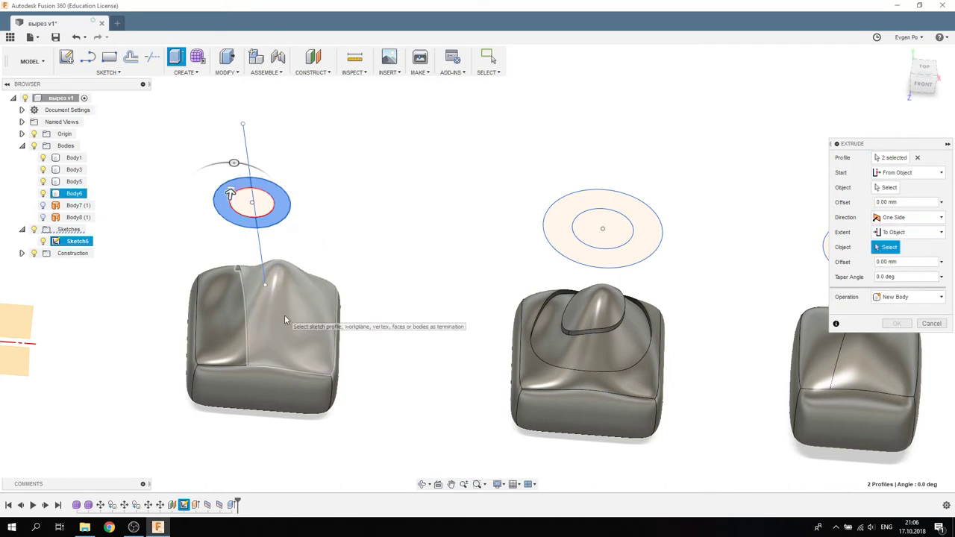
pyautogui.click(262, 337)
pyautogui.keyDown('shift'); pyautogui.moveTo(297, 314); pyautogui.dragTo(423, 212, button='middle'); pyautogui.keyUp('shift')
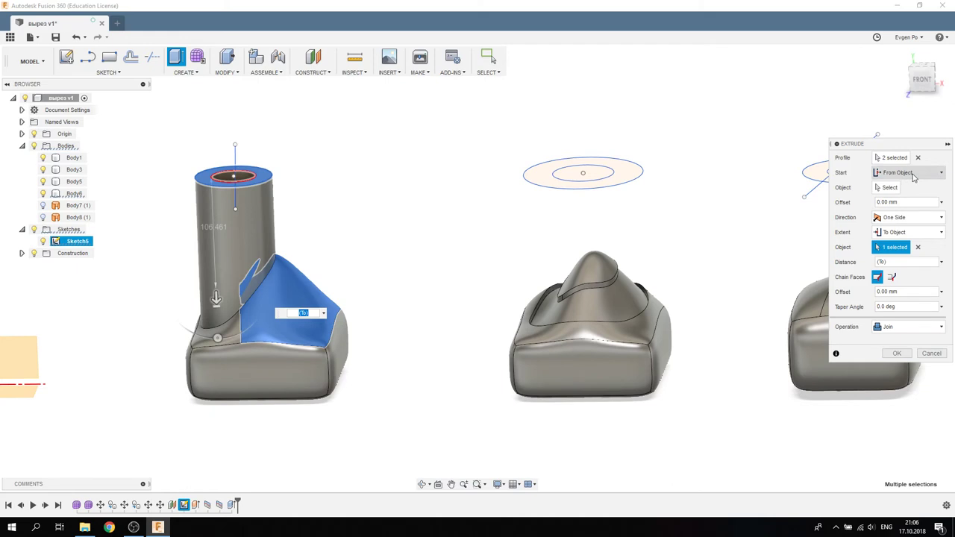
# Offset the start by -5 mm and apply the ring cut to the left body.
pyautogui.click(915, 174)
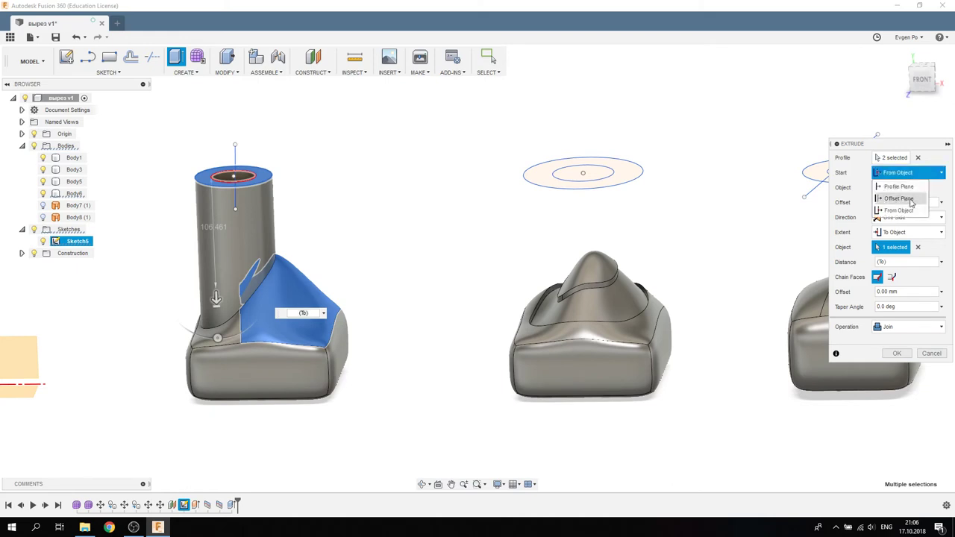
pyautogui.click(899, 198)
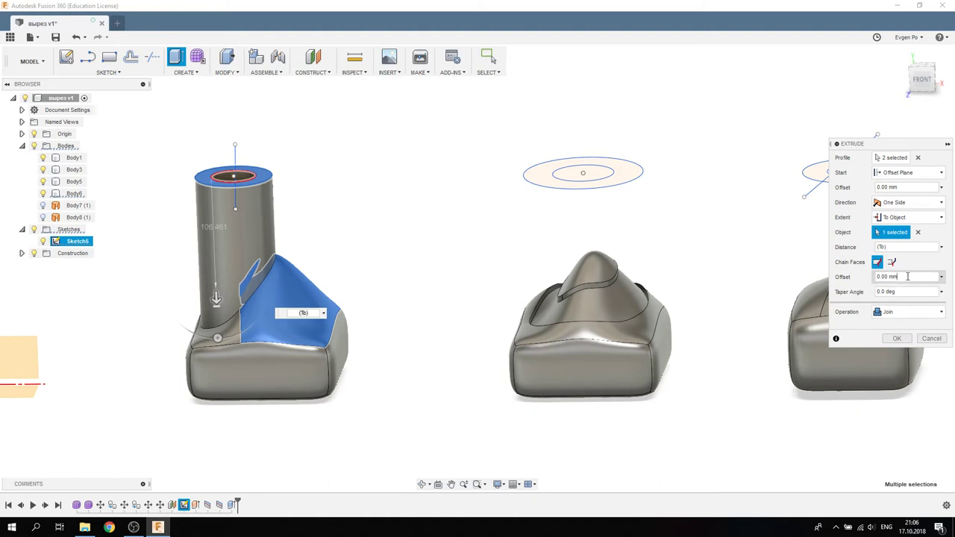
pyautogui.write('-5')
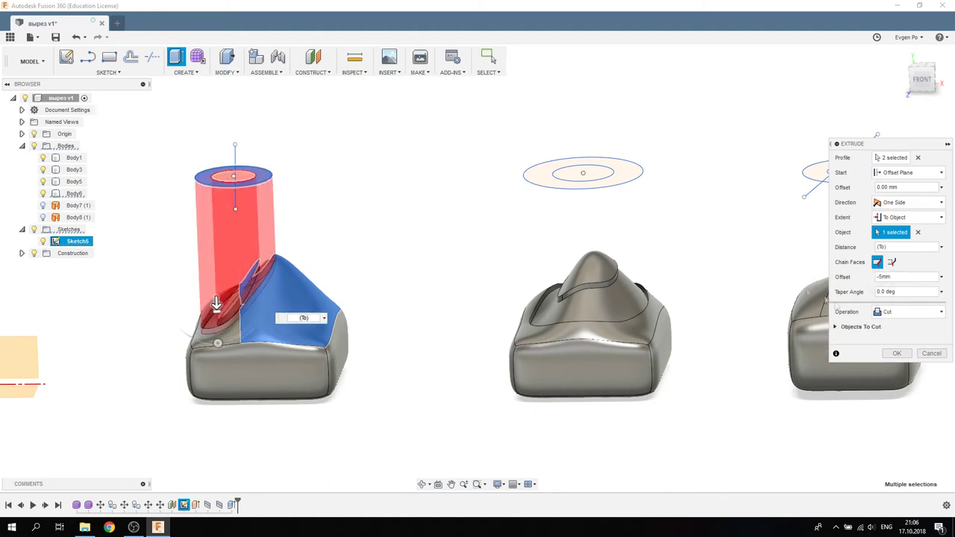
pyautogui.click(895, 355)
pyautogui.keyDown('shift'); pyautogui.moveTo(400, 206); pyautogui.dragTo(420, 239, button='middle'); pyautogui.keyUp('shift')
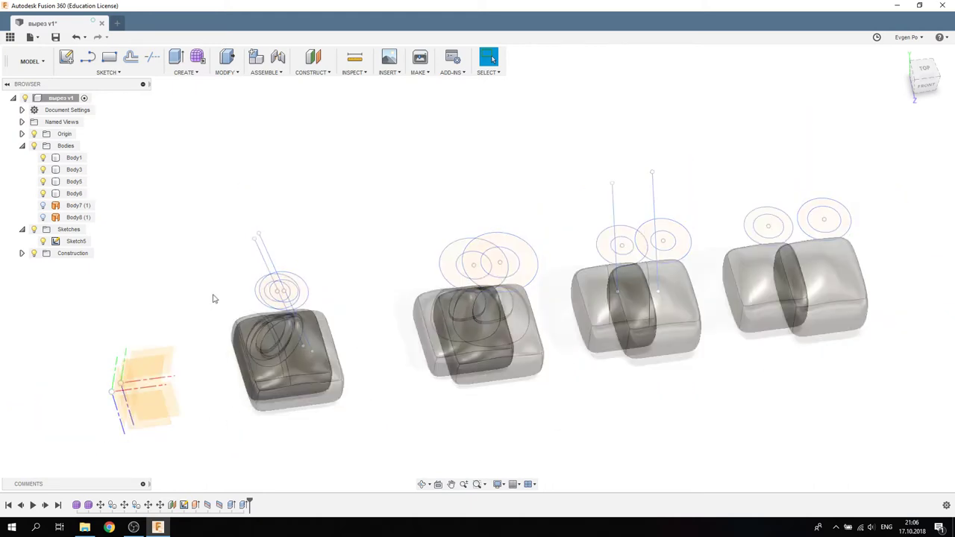
# In the Patch workspace, select the two ring profiles above the third body for a surface extrude.
pyautogui.keyDown('shift'); pyautogui.moveTo(212, 296); pyautogui.dragTo(559, 306, button='middle'); pyautogui.keyUp('shift')
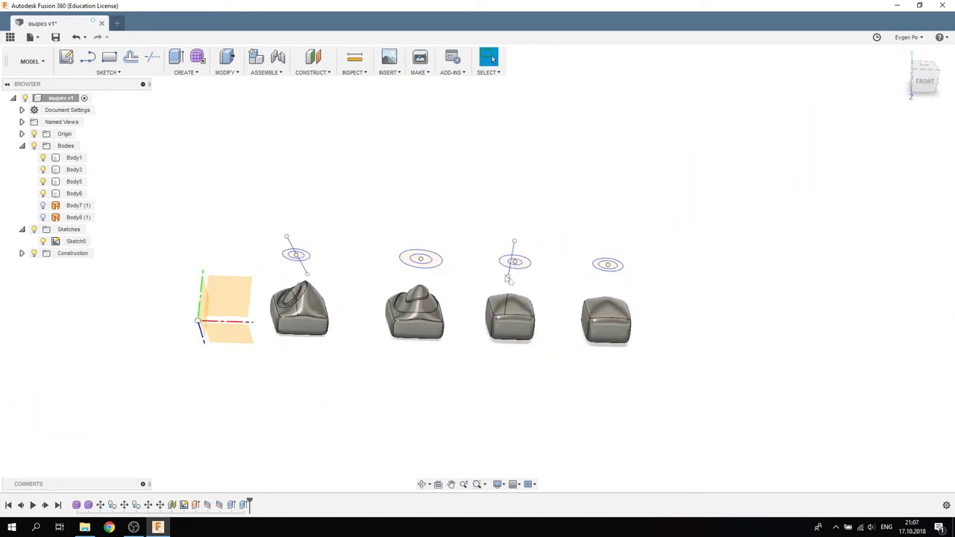
pyautogui.moveTo(484, 252)
pyautogui.keyDown('shift'); pyautogui.mouseDown(button='middle')
pyautogui.moveTo(469, 187)
pyautogui.moveTo(448, 248)
pyautogui.mouseUp(button='middle'); pyautogui.keyUp('shift')
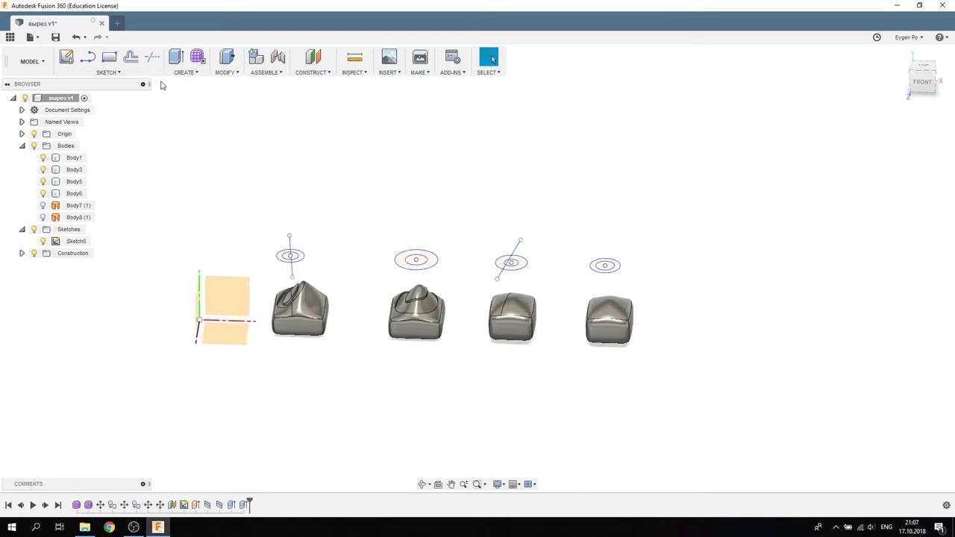
pyautogui.click(32, 61)
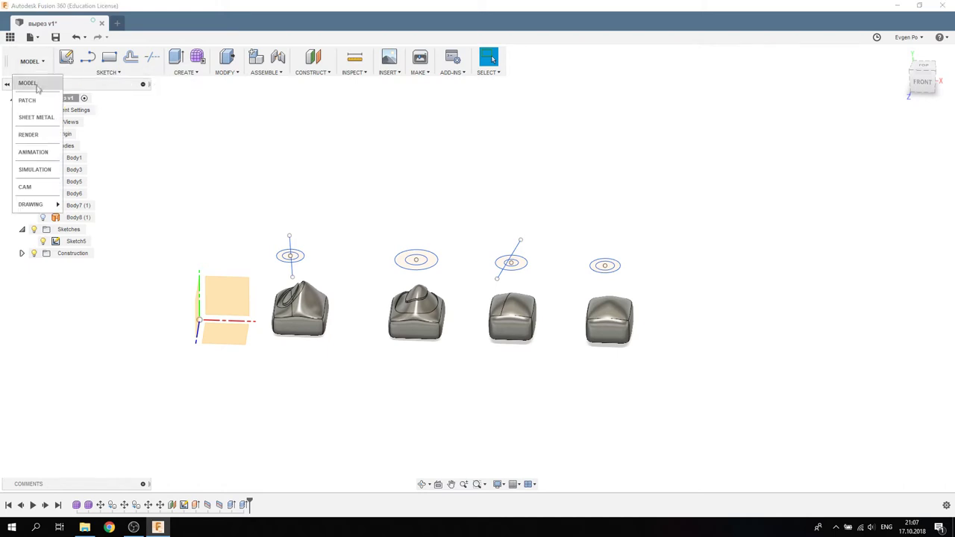
pyautogui.click(33, 103)
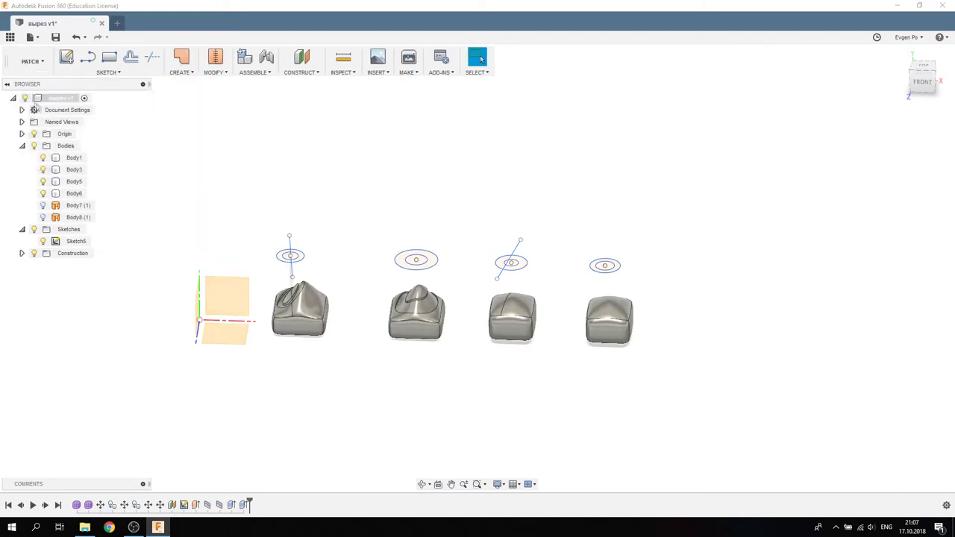
pyautogui.click(181, 72)
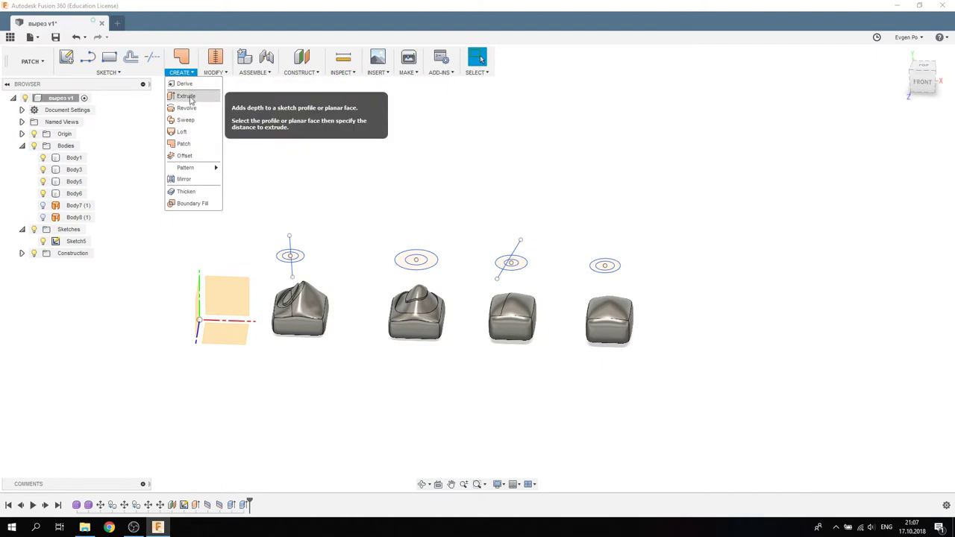
pyautogui.click(184, 94)
pyautogui.scroll(2, 520, 267)
pyautogui.click(517, 252)
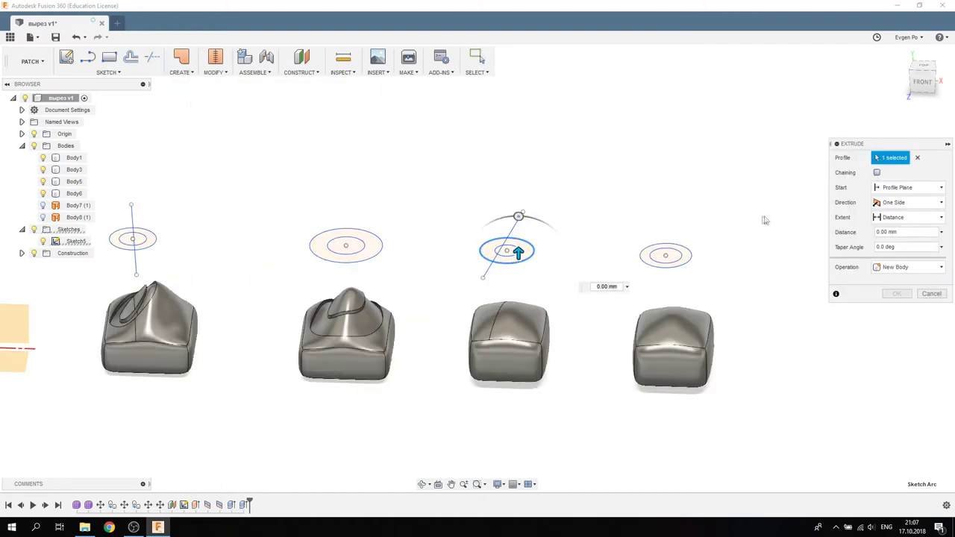
pyautogui.scroll(3, 555, 267)
pyautogui.scroll(2, 463, 246)
pyautogui.click(462, 248)
# Add the right body's two ring profiles and extrude all four 230 mm downward.
pyautogui.scroll(-4, 366, 245)
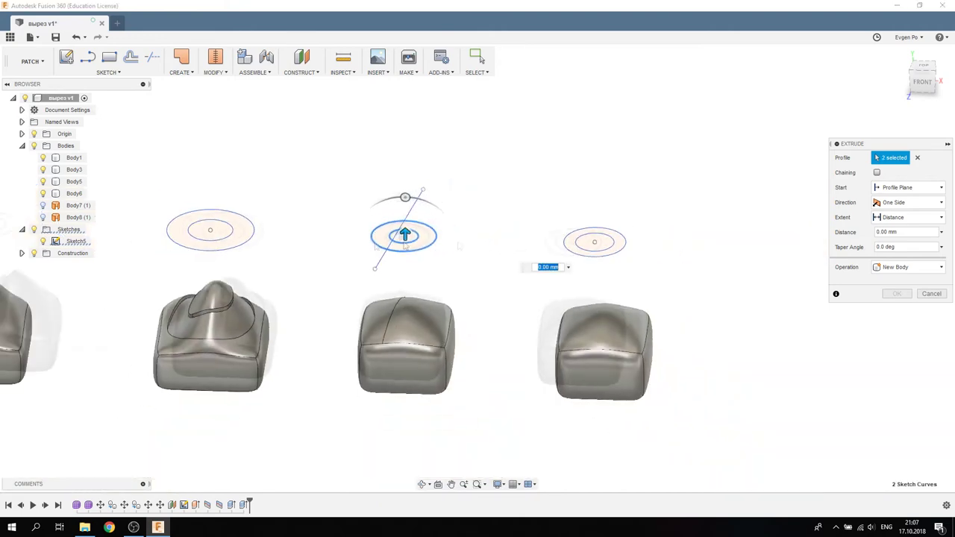
pyautogui.scroll(2, 359, 247)
pyautogui.click(585, 251)
pyautogui.click(597, 249)
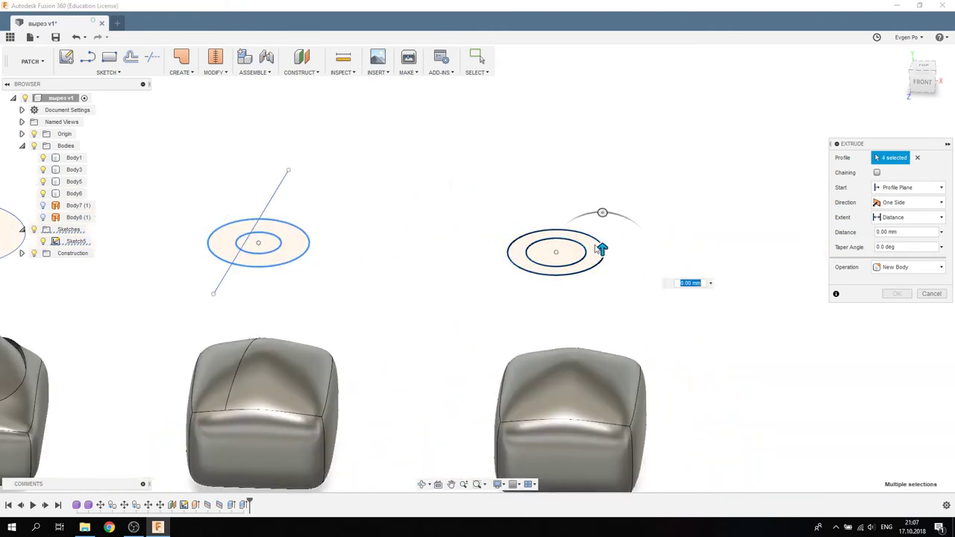
pyautogui.moveTo(602, 249); pyautogui.dragTo(603, 332)
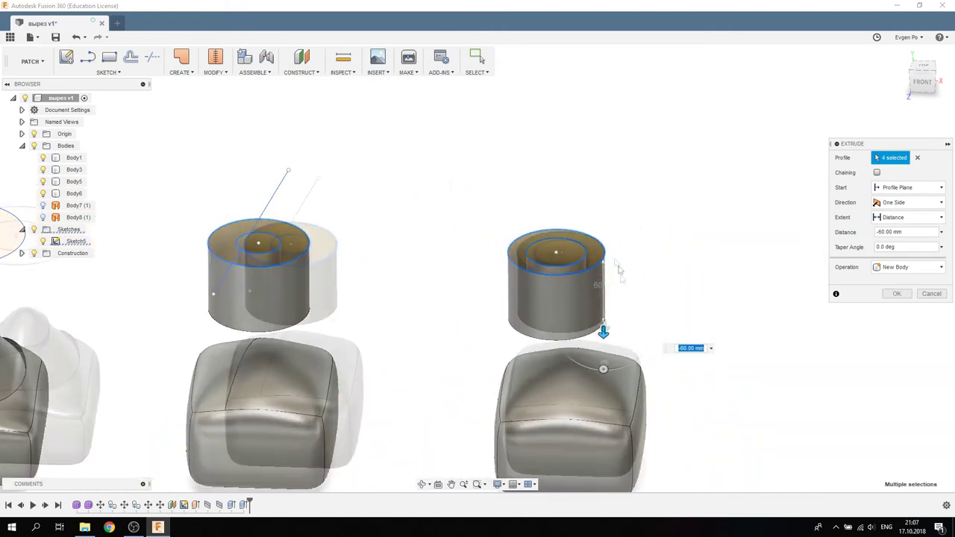
pyautogui.moveTo(606, 319); pyautogui.dragTo(640, 407)
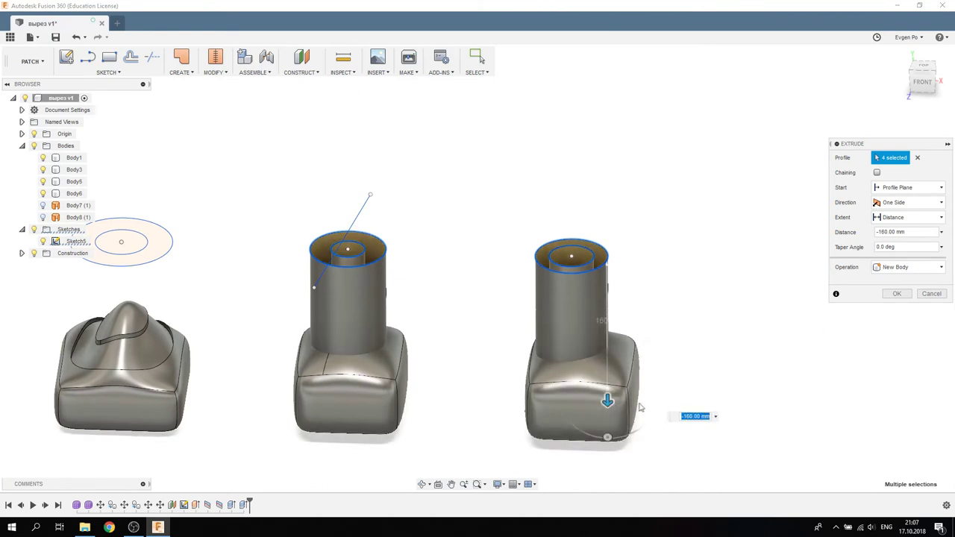
pyautogui.moveTo(639, 407); pyautogui.dragTo(608, 484)
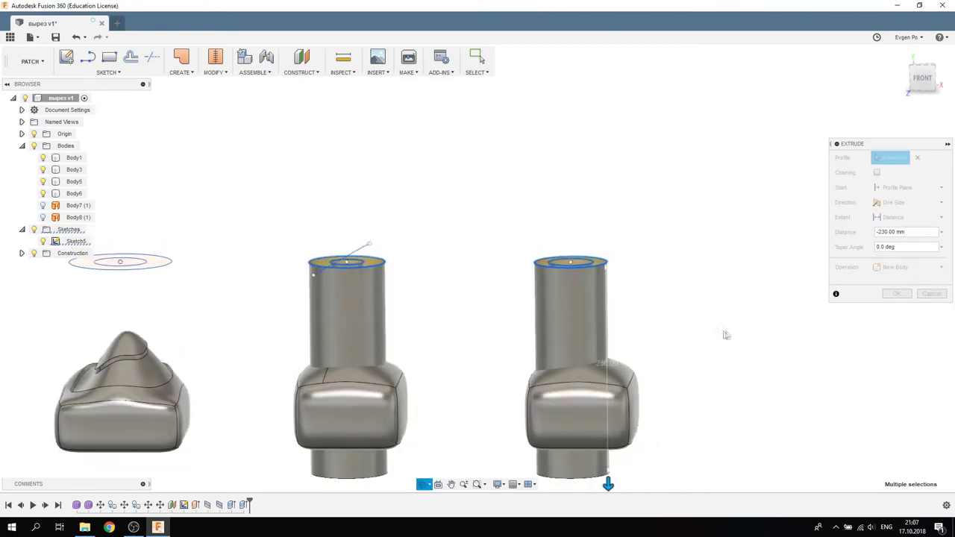
pyautogui.click(897, 294)
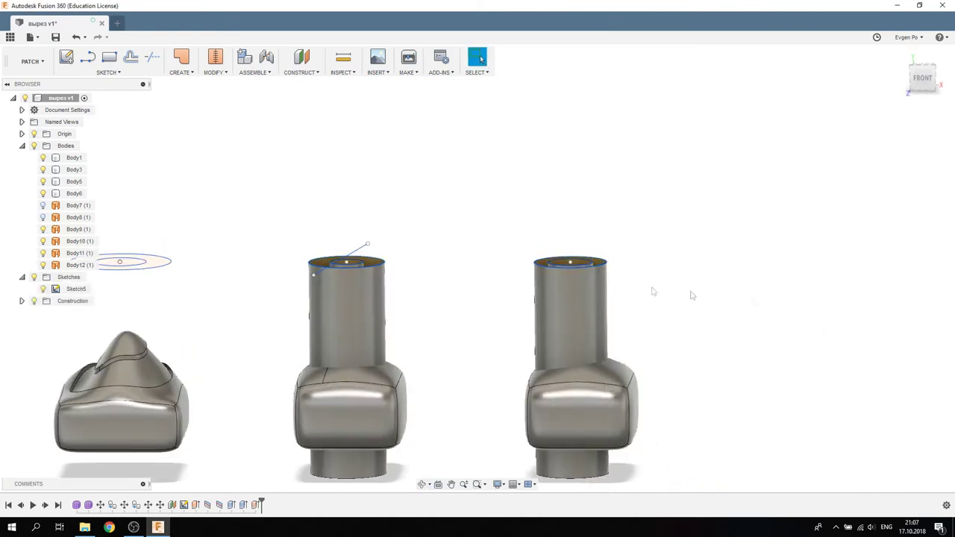
# Split the middle body's top faces using its inner and outer cylinder surfaces.
pyautogui.click(215, 73)
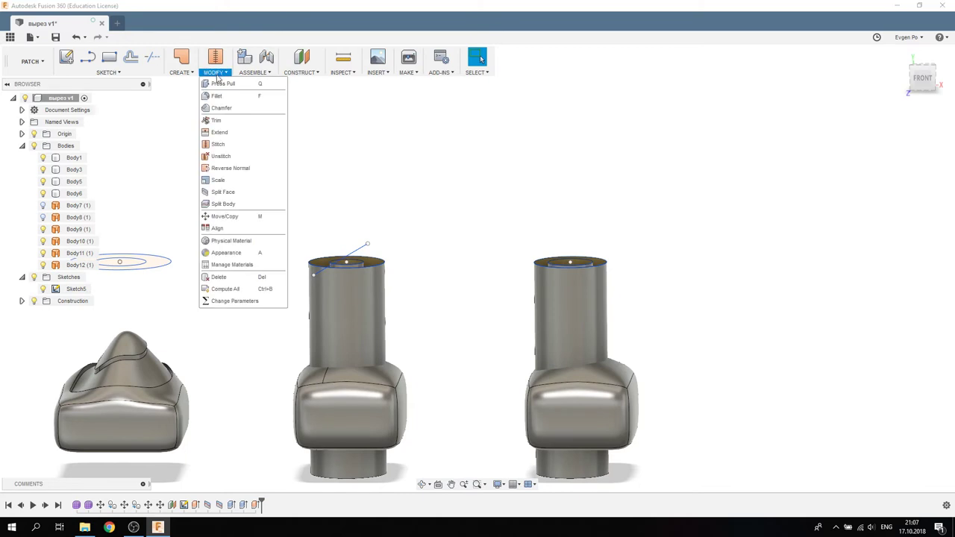
pyautogui.click(238, 193)
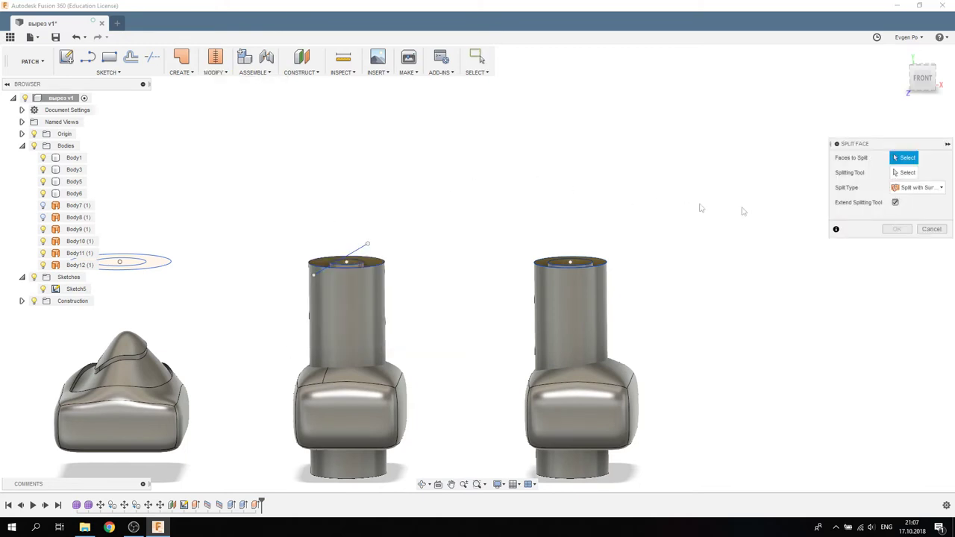
pyautogui.keyDown('shift'); pyautogui.moveTo(334, 186); pyautogui.dragTo(372, 382, button='middle'); pyautogui.keyUp('shift')
pyautogui.click(372, 382)
pyautogui.click(318, 387)
pyautogui.click(906, 174)
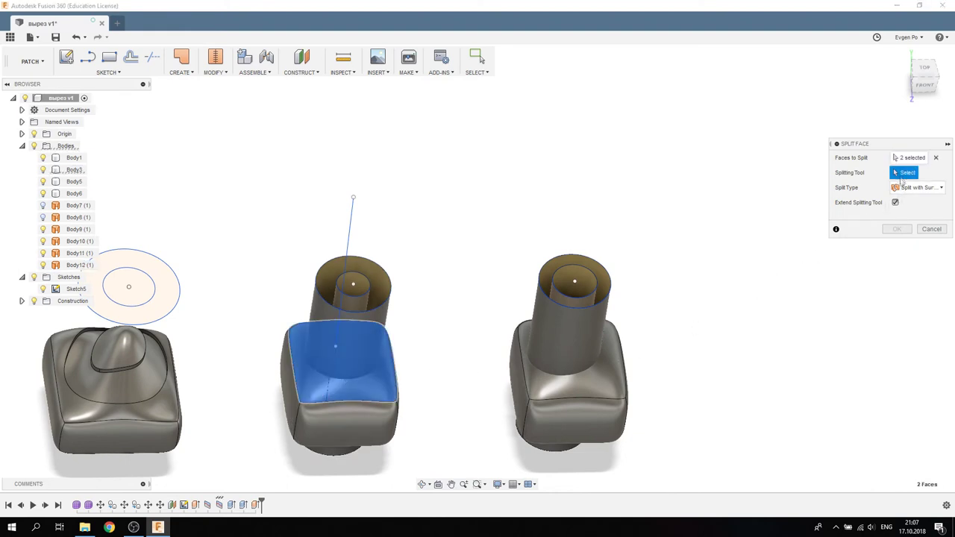
pyautogui.click(379, 279)
pyautogui.click(390, 291)
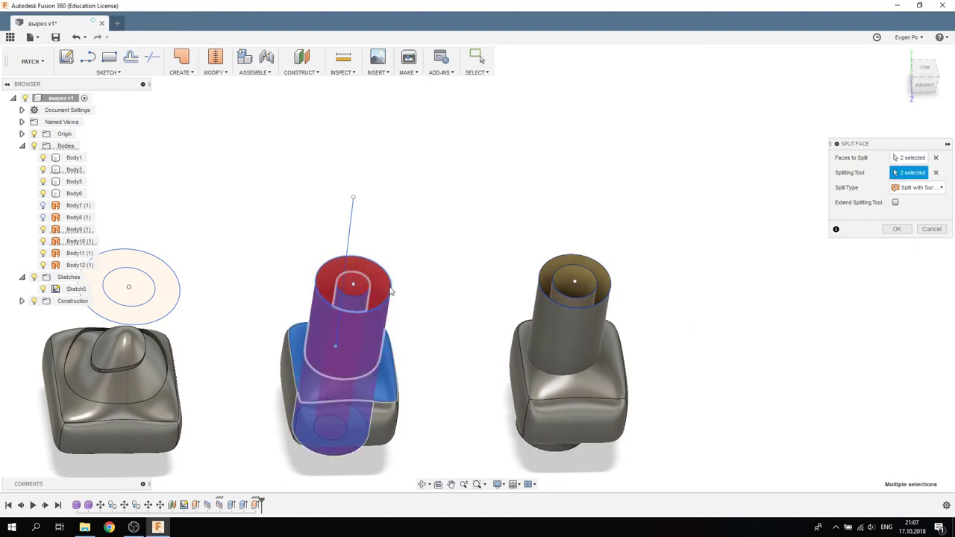
pyautogui.click(897, 230)
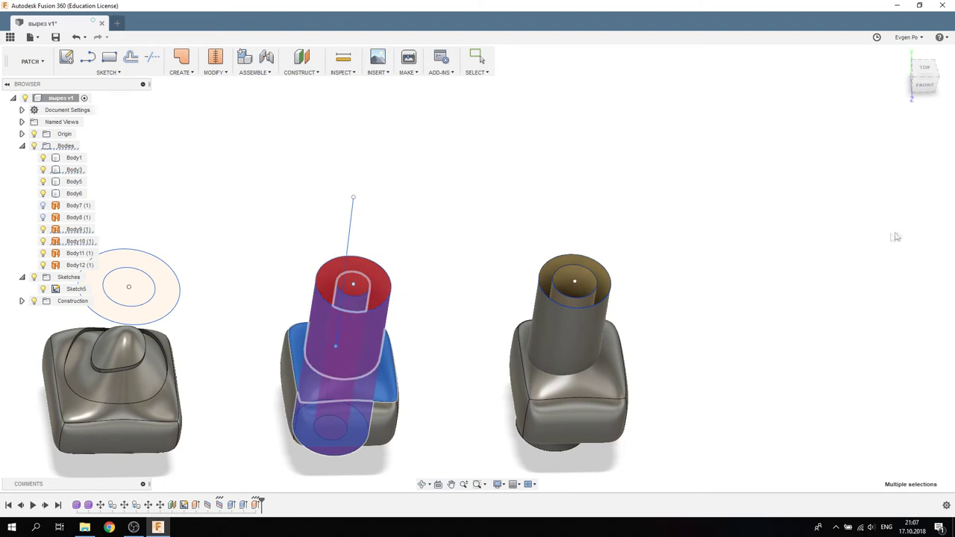
# Split the right body's top face using its inner and outer cylinder surfaces.
pyautogui.click(215, 73)
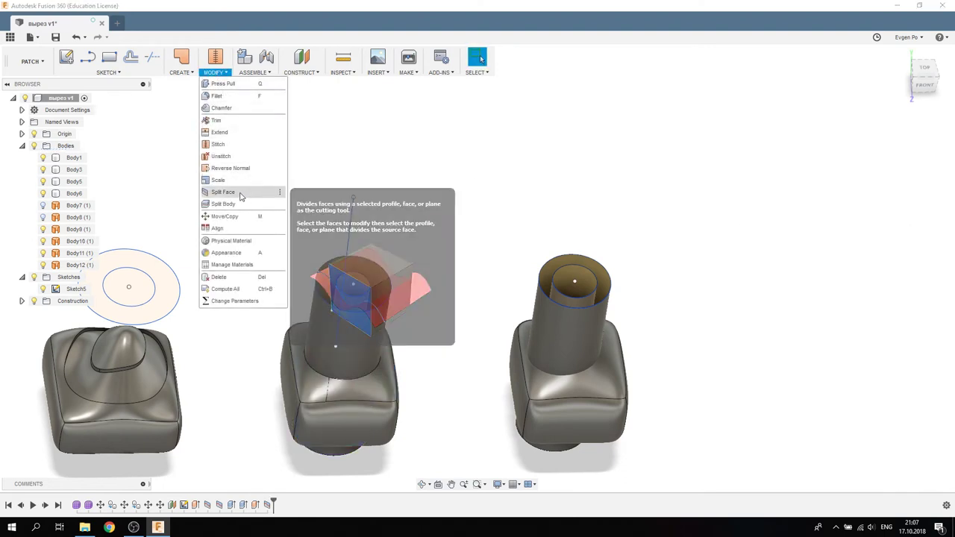
pyautogui.click(243, 193)
pyautogui.click(619, 389)
pyautogui.click(908, 172)
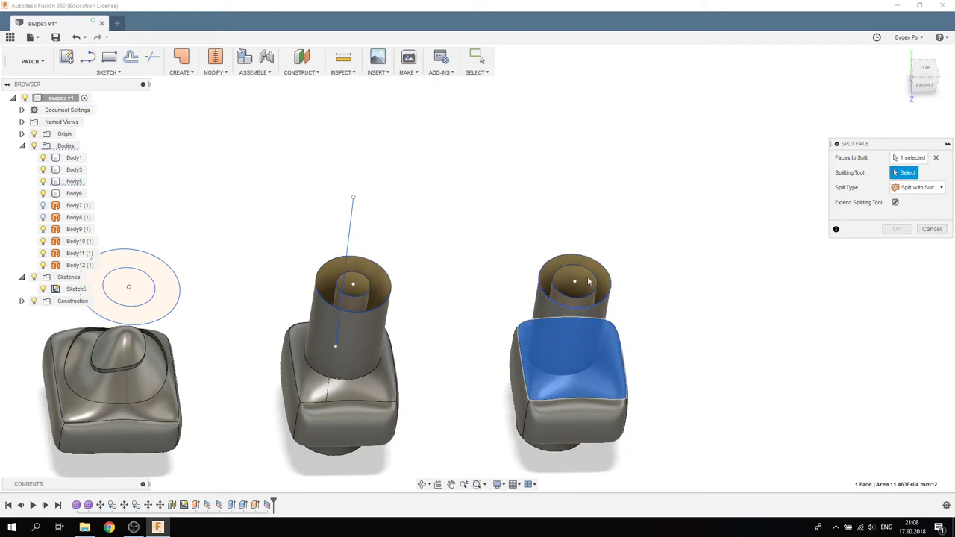
pyautogui.click(596, 278)
pyautogui.click(603, 278)
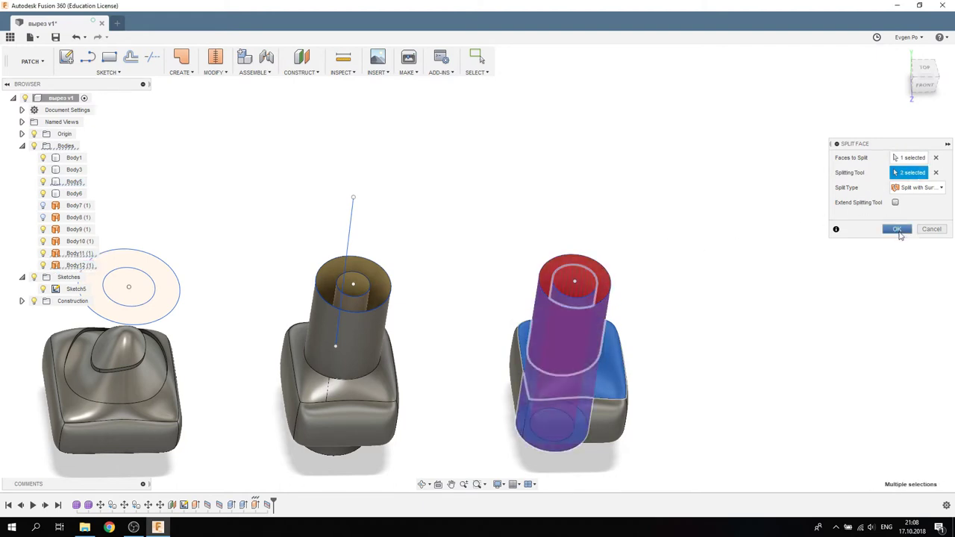
pyautogui.click(898, 231)
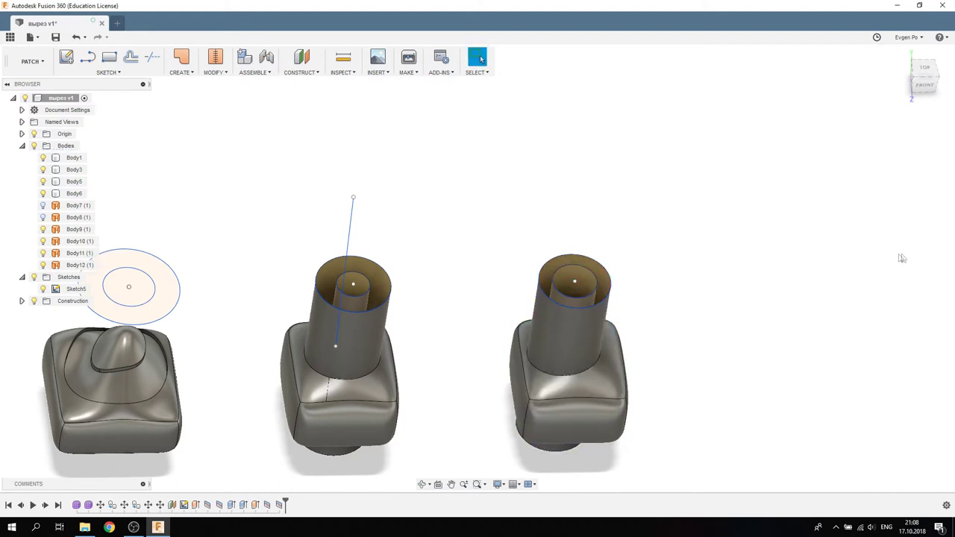
# Hide the cylinder surface bodies of the middle and right bodies.
pyautogui.click(43, 241)
pyautogui.click(43, 253)
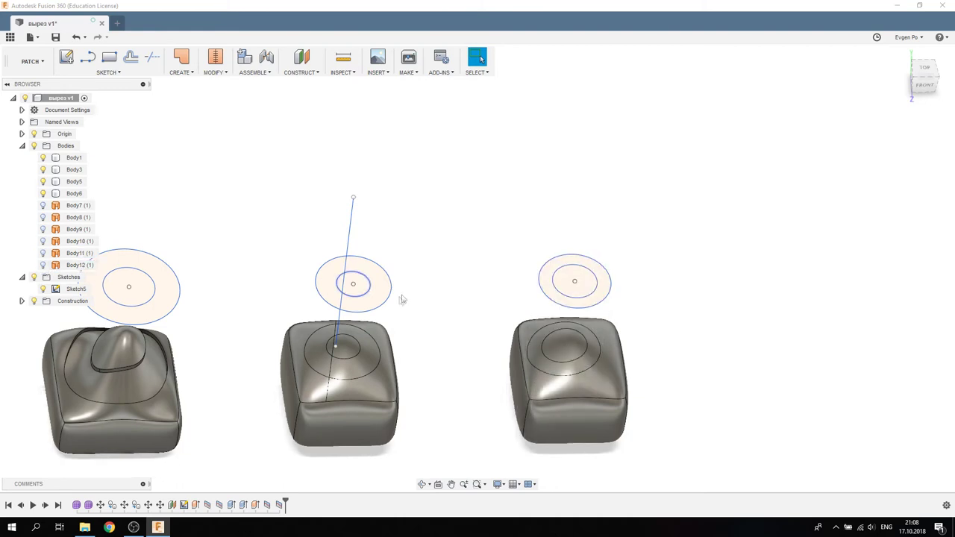
pyautogui.scroll(-2, 477, 306)
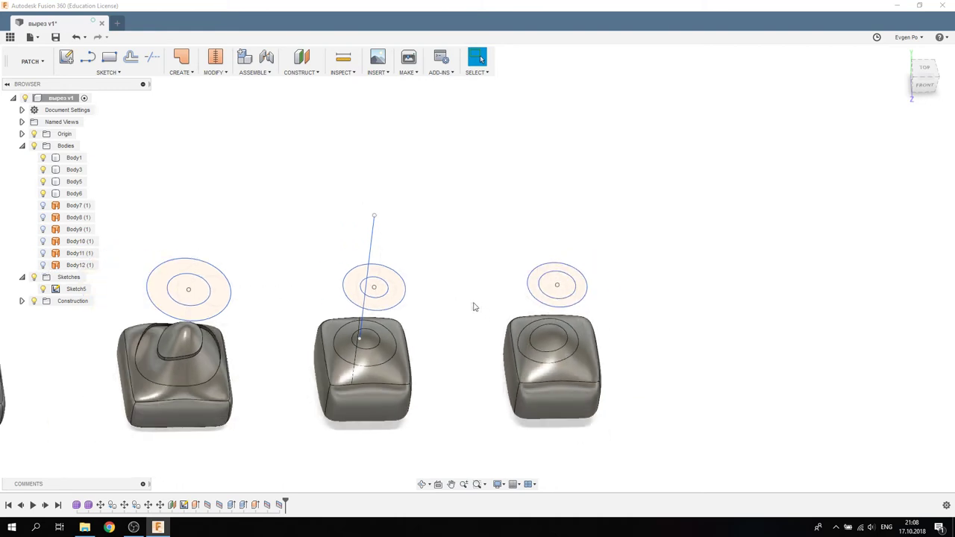
pyautogui.keyDown('shift'); pyautogui.moveTo(431, 257); pyautogui.dragTo(499, 233, button='middle'); pyautogui.keyUp('shift')
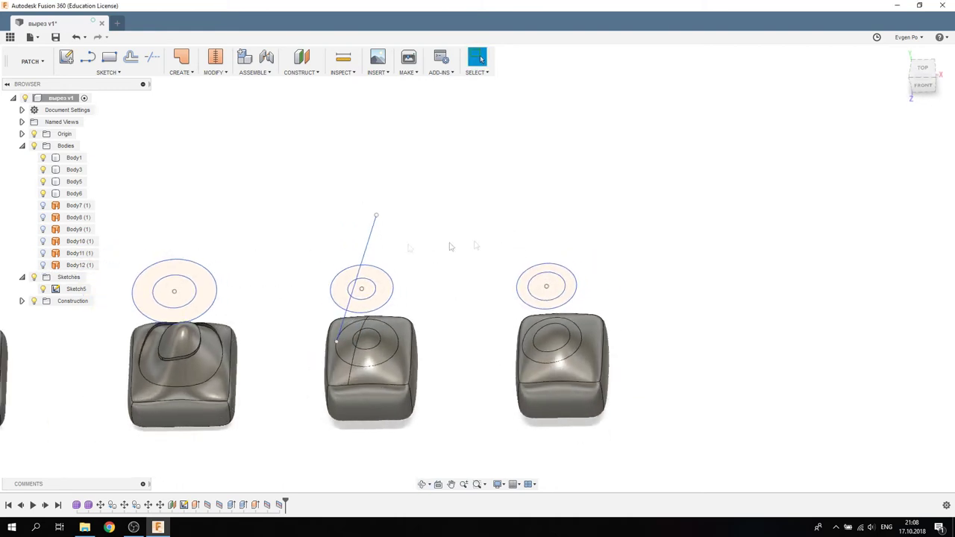
# Hide the Sketch5 ring sketch so only the split bodies remain.
pyautogui.click(53, 292)
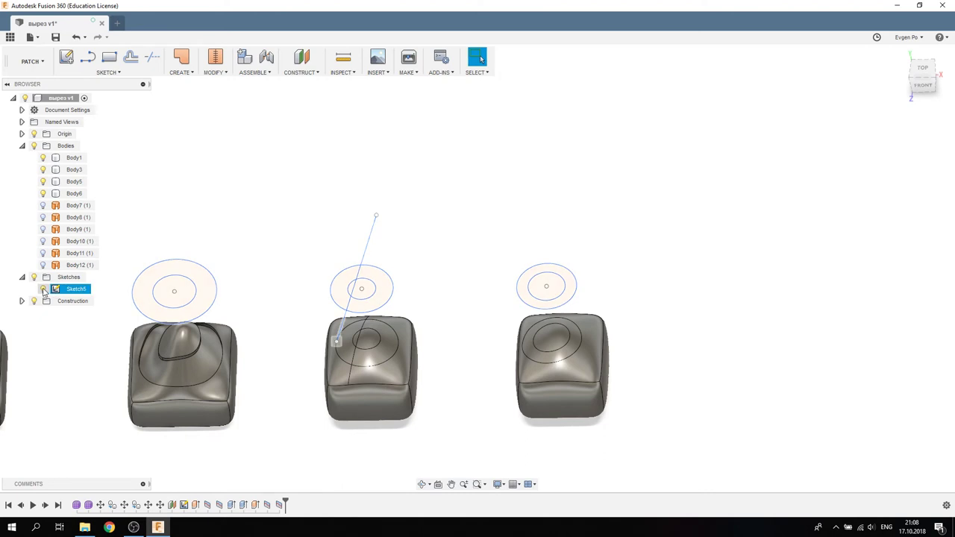
pyautogui.click(42, 291)
pyautogui.moveTo(292, 251)
pyautogui.keyDown('shift'); pyautogui.mouseDown(button='middle')
pyautogui.moveTo(294, 202)
pyautogui.moveTo(294, 244)
pyautogui.mouseUp(button='middle'); pyautogui.keyUp('shift')
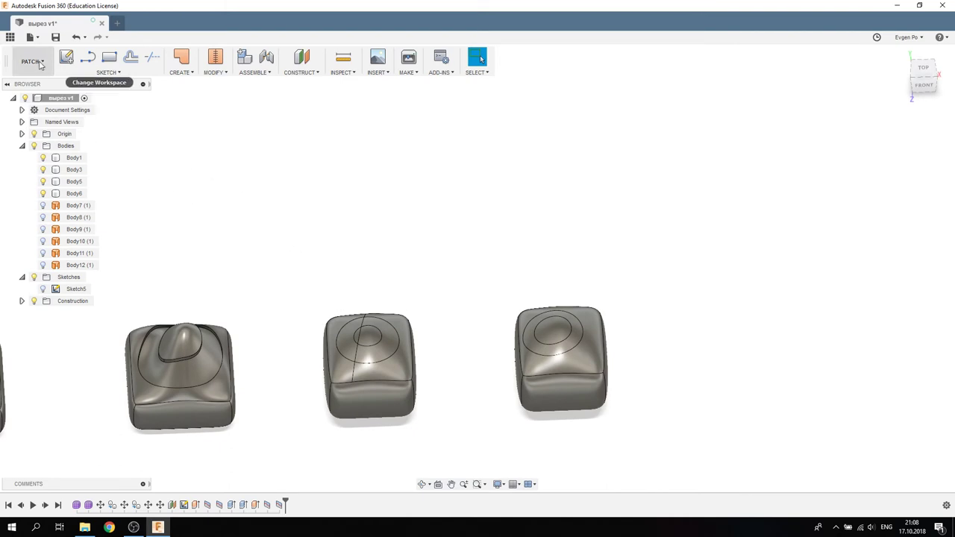
pyautogui.click(179, 76)
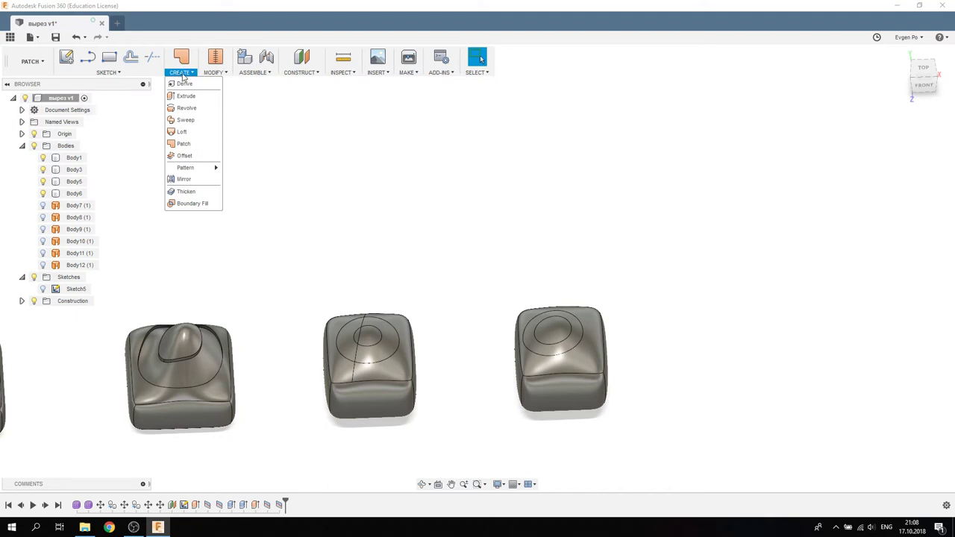
# Offset the middle and right bodies' ring faces by 0.00 mm into new surfaces Body13 and Body14.
pyautogui.click(184, 156)
pyautogui.scroll(3, 386, 341)
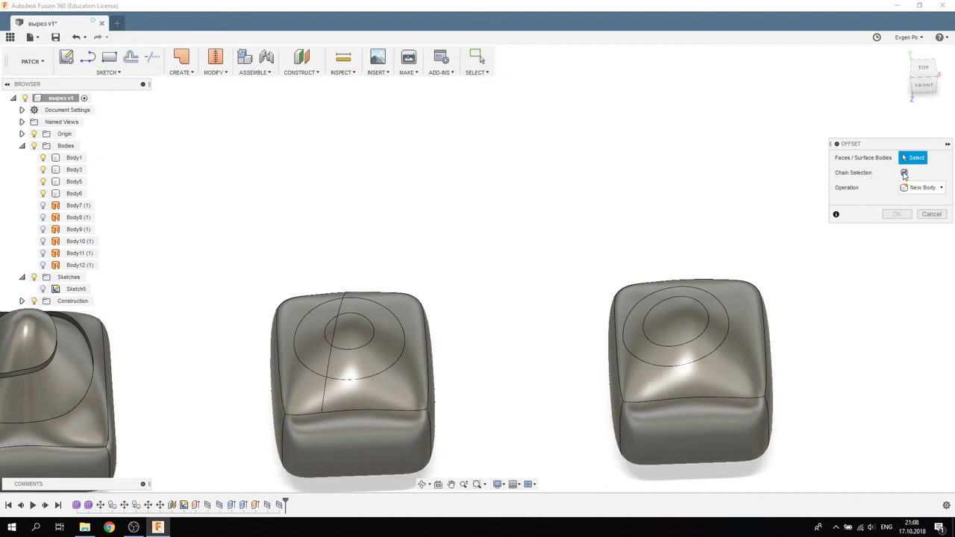
pyautogui.click(376, 340)
pyautogui.moveTo(377, 340)
pyautogui.keyDown('shift'); pyautogui.mouseDown(button='middle')
pyautogui.moveTo(344, 251)
pyautogui.moveTo(336, 267)
pyautogui.mouseUp(button='middle'); pyautogui.keyUp('shift')
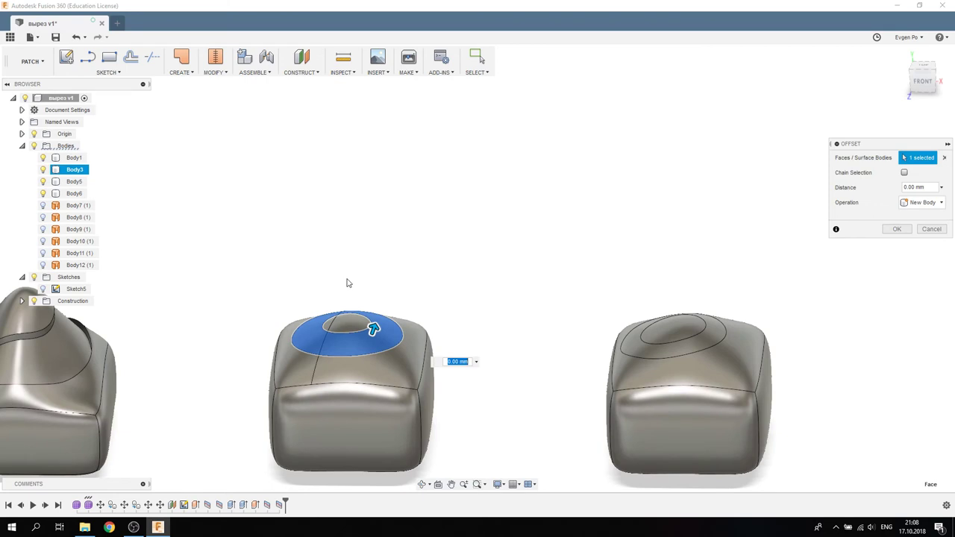
pyautogui.click(692, 338)
pyautogui.moveTo(575, 306)
pyautogui.keyDown('shift'); pyautogui.mouseDown(button='middle')
pyautogui.moveTo(567, 295)
pyautogui.moveTo(569, 308)
pyautogui.mouseUp(button='middle'); pyautogui.keyUp('shift')
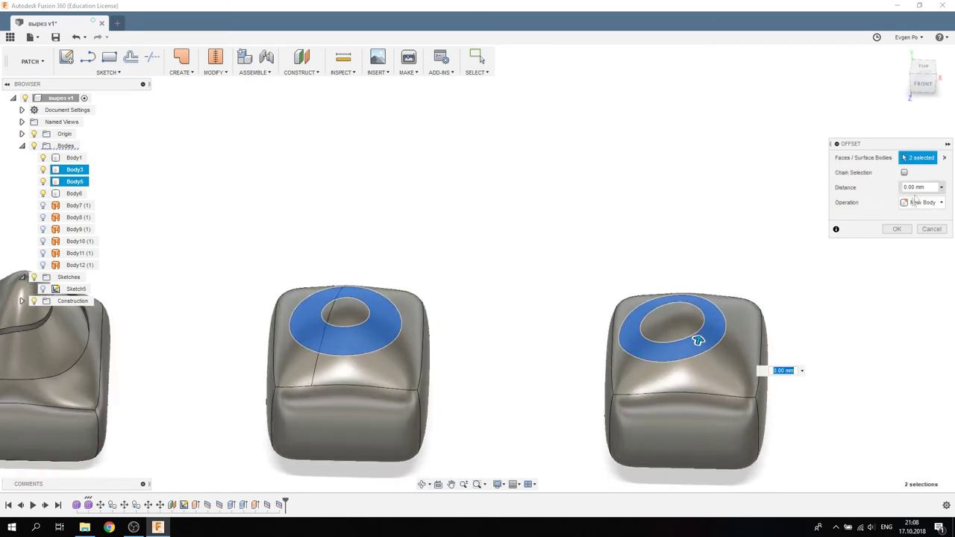
pyautogui.click(898, 230)
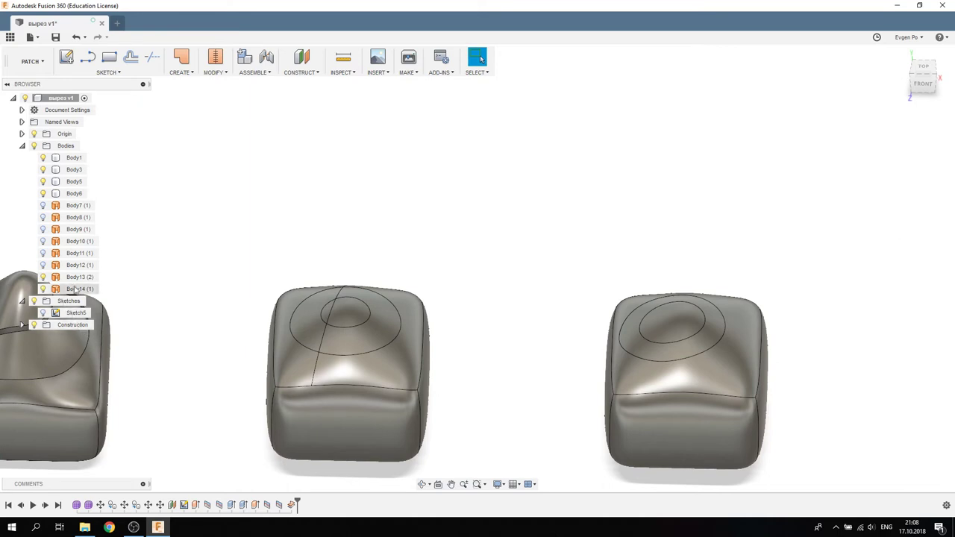
pyautogui.click(43, 278)
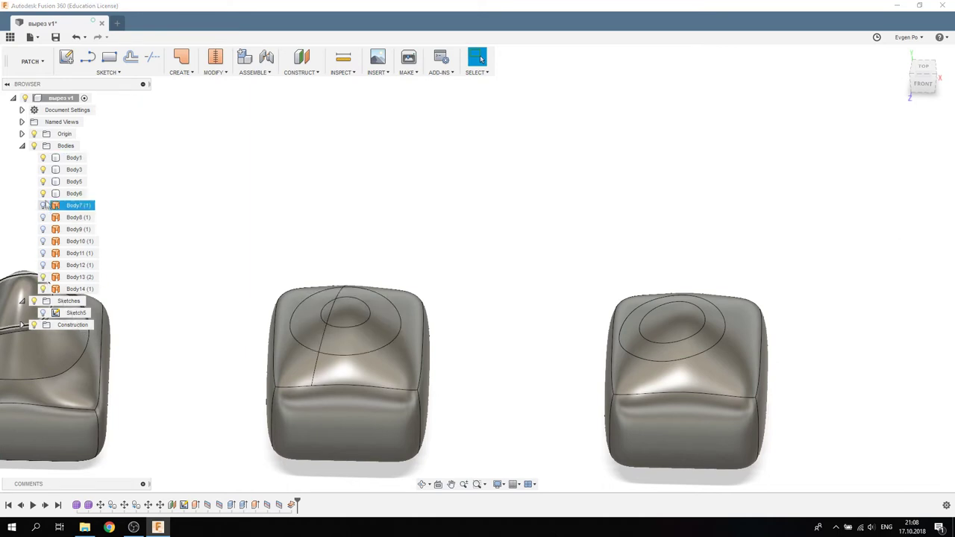
# Hide Body3 and Body5 and view the two ring surfaces edge-on from the front.
pyautogui.click(43, 170)
pyautogui.click(42, 182)
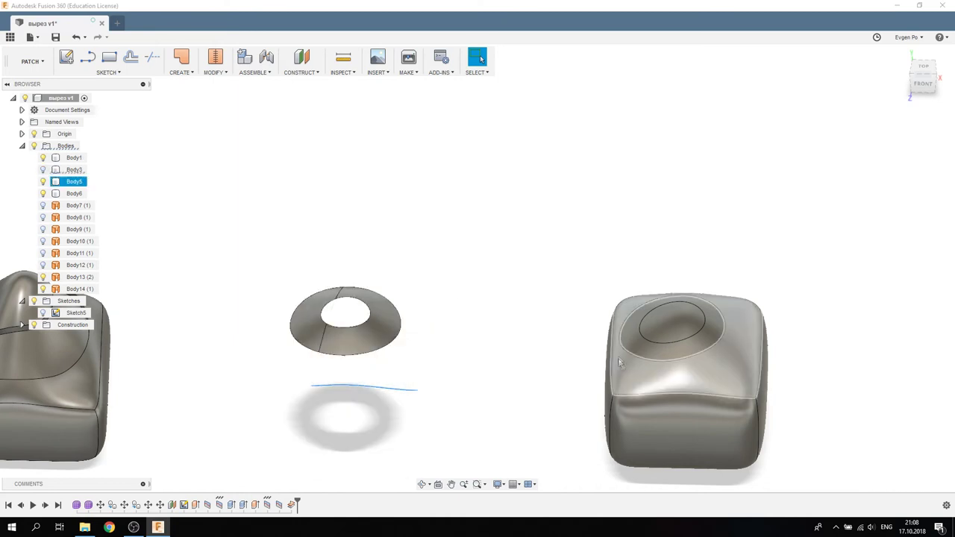
pyautogui.click(42, 181)
pyautogui.moveTo(337, 274)
pyautogui.keyDown('shift'); pyautogui.mouseDown(button='middle')
pyautogui.moveTo(392, 221)
pyautogui.moveTo(396, 273)
pyautogui.moveTo(284, 290)
pyautogui.mouseUp(button='middle'); pyautogui.keyUp('shift')
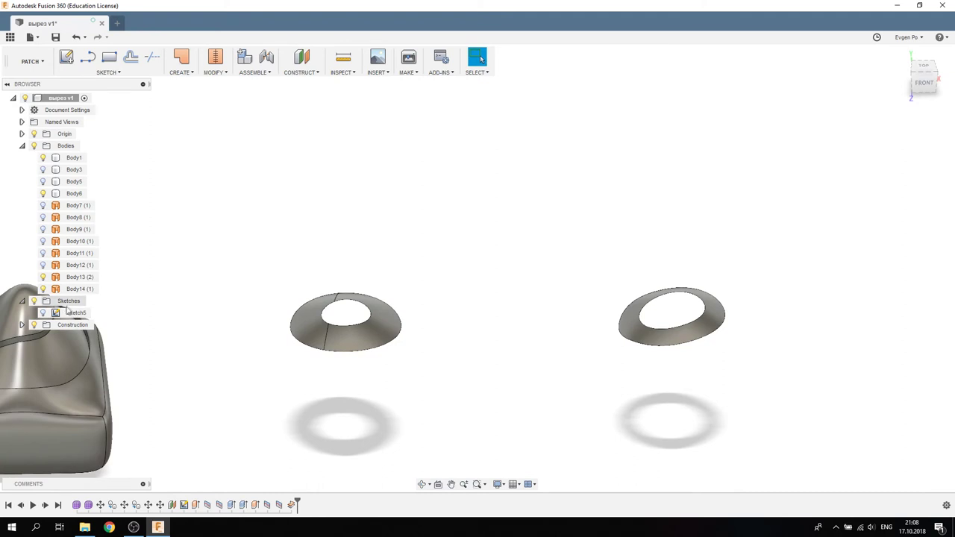
pyautogui.click(42, 193)
pyautogui.click(42, 170)
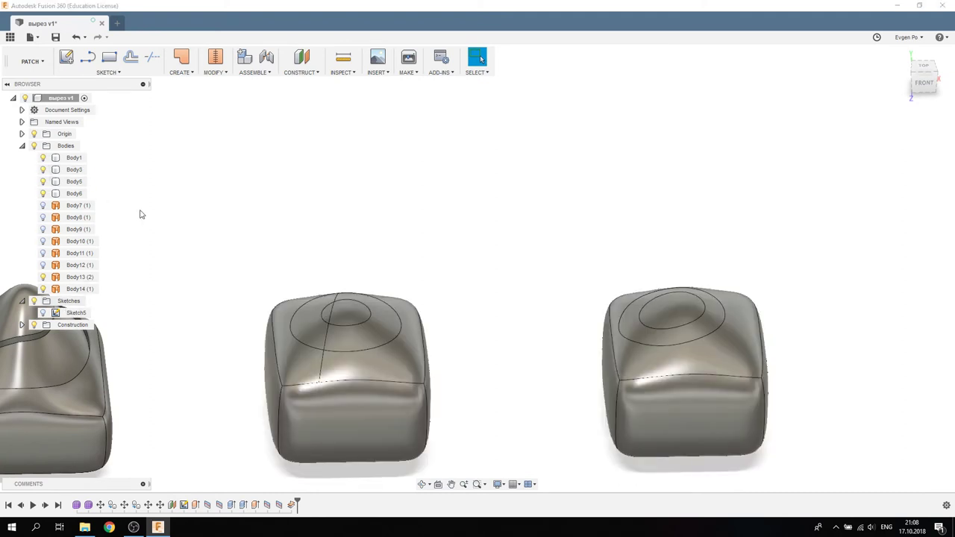
pyautogui.click(43, 182)
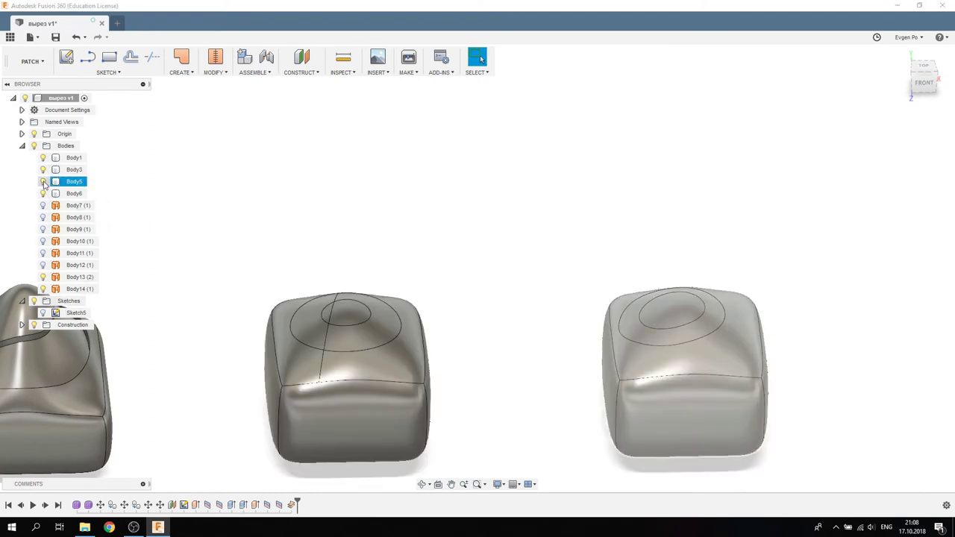
pyautogui.click(43, 182)
pyautogui.click(42, 170)
pyautogui.keyDown('shift'); pyautogui.moveTo(263, 236); pyautogui.dragTo(264, 195, button='middle'); pyautogui.keyUp('shift')
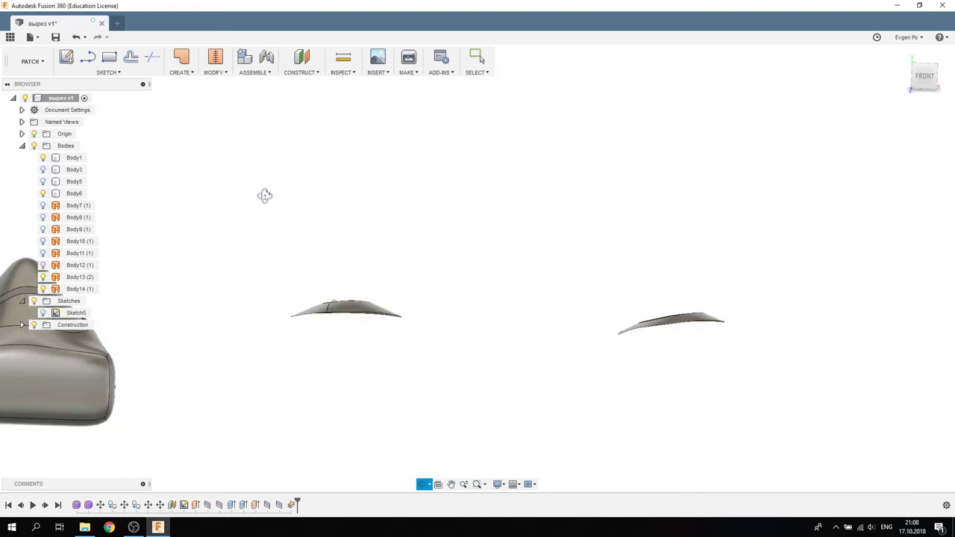
# Switch to the Model workspace and then back to Patch.
pyautogui.click(33, 62)
pyautogui.click(30, 83)
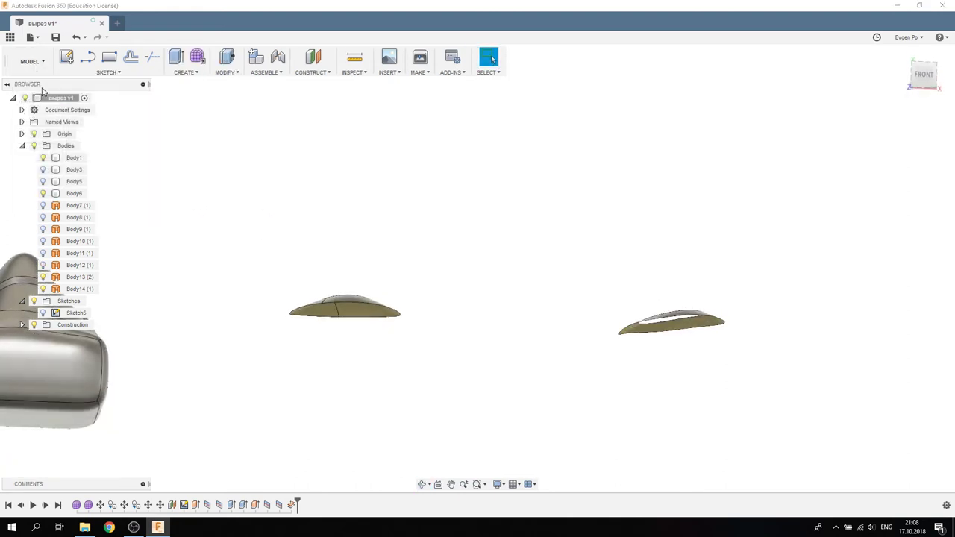
pyautogui.click(33, 61)
pyautogui.click(37, 97)
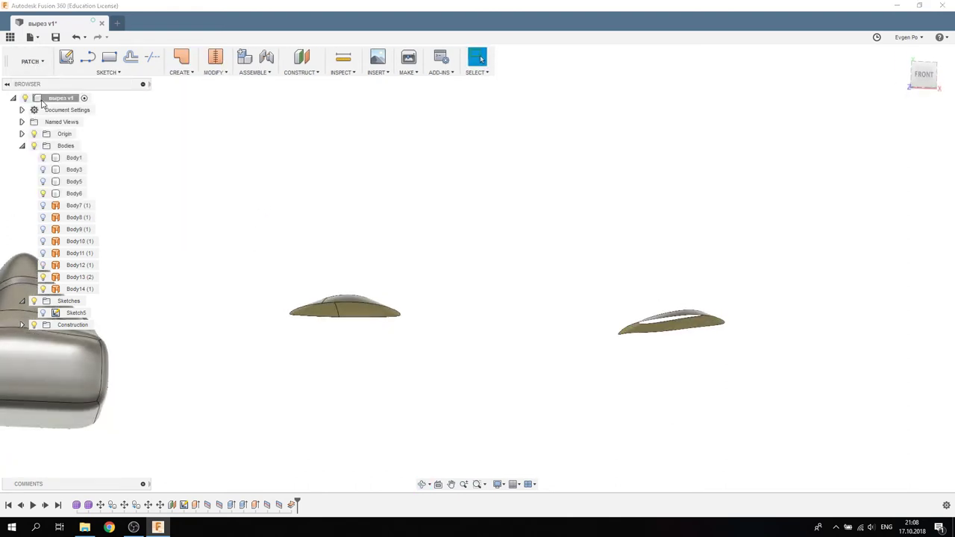
# Thicken both ring surfaces by -5 mm, one side, as new bodies Body15 and Body16.
pyautogui.click(180, 72)
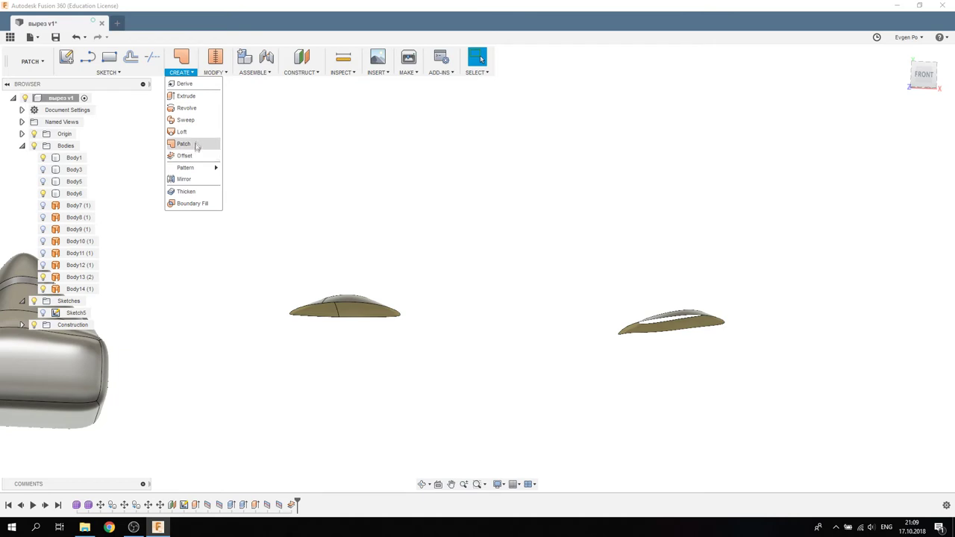
pyautogui.click(186, 191)
pyautogui.click(347, 317)
pyautogui.click(672, 329)
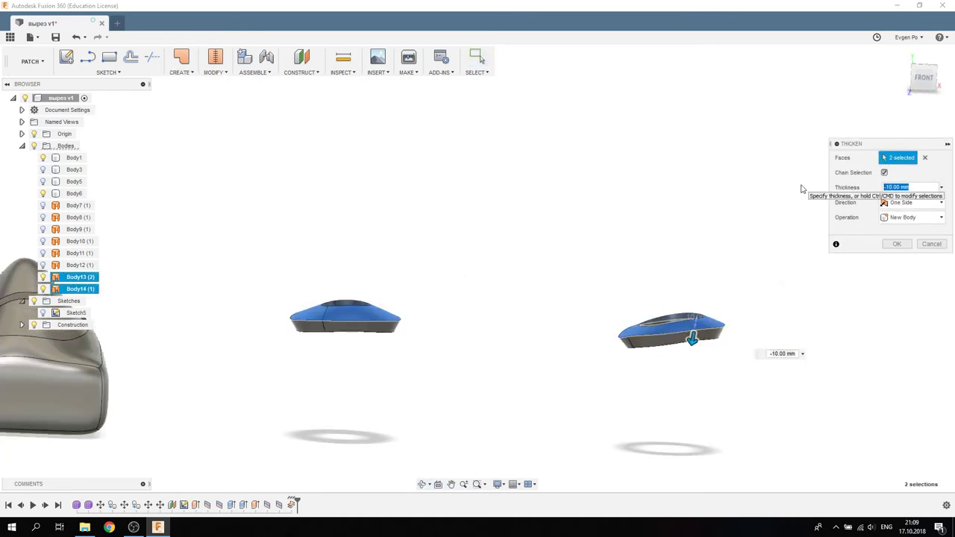
pyautogui.write('-5')
pyautogui.press('Return')
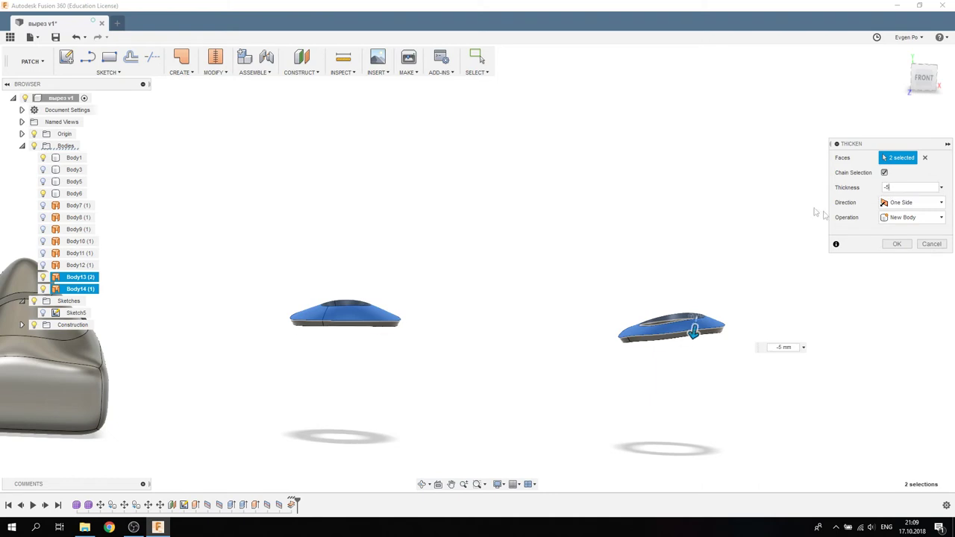
pyautogui.click(897, 244)
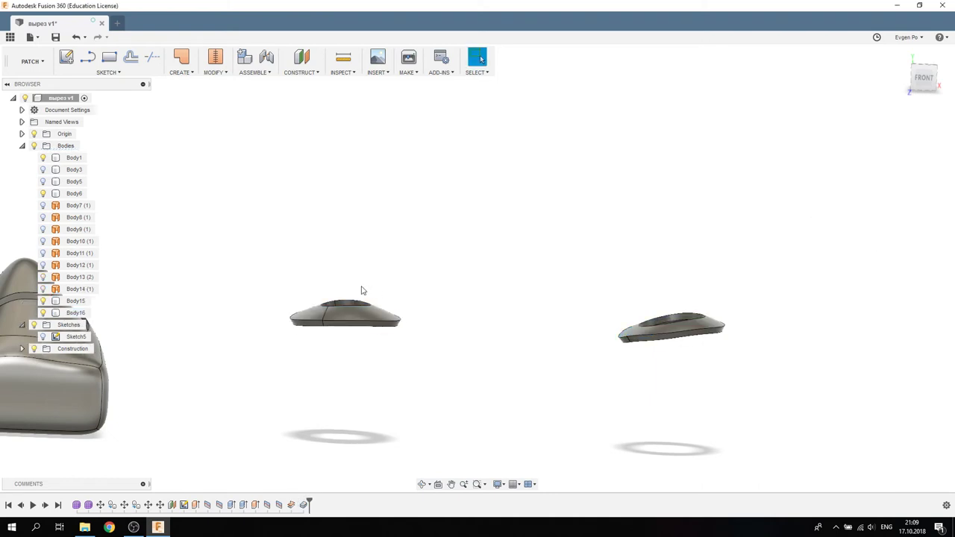
# Show Body3 and Body5 again, view their tops from above, and switch to Model.
pyautogui.click(43, 169)
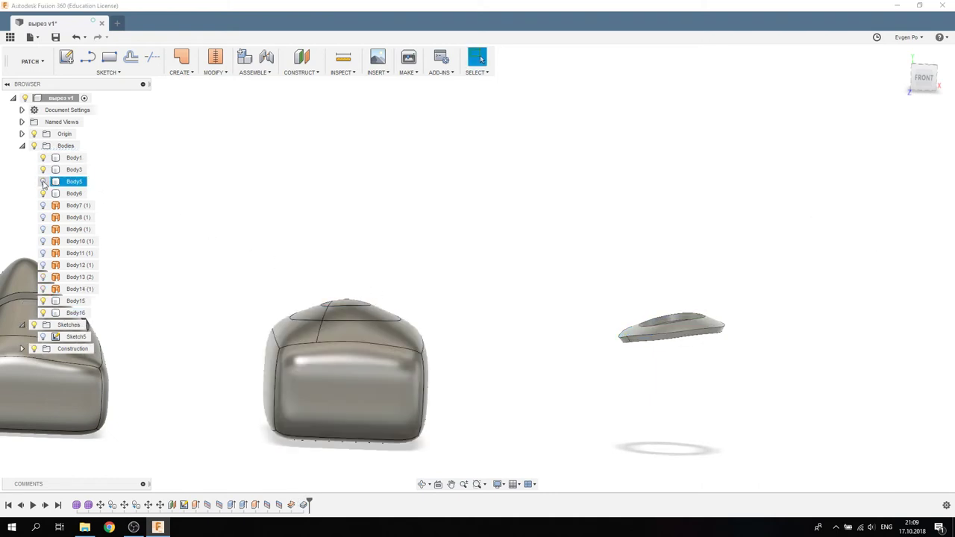
pyautogui.click(42, 181)
pyautogui.keyDown('shift'); pyautogui.moveTo(267, 199); pyautogui.dragTo(277, 246, button='middle'); pyautogui.keyUp('shift')
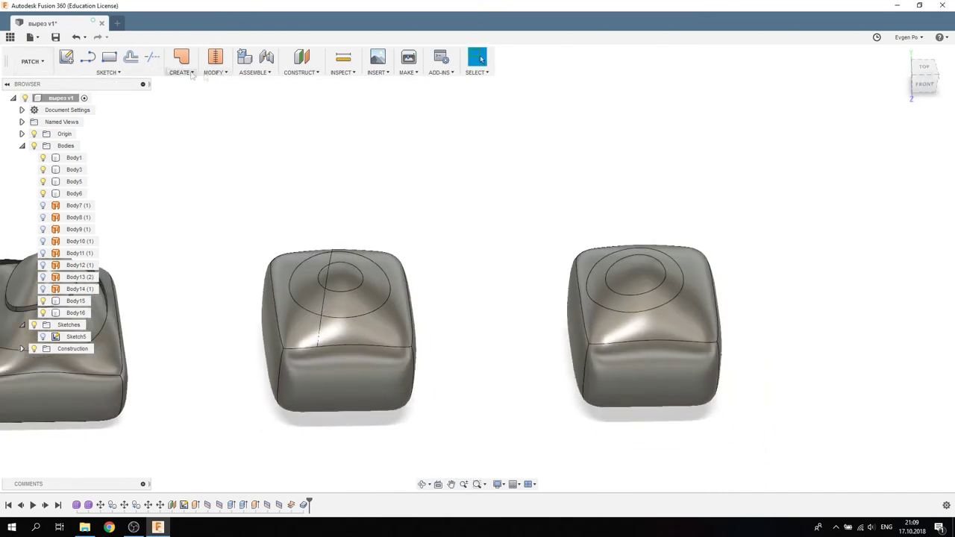
pyautogui.click(32, 61)
pyautogui.click(31, 82)
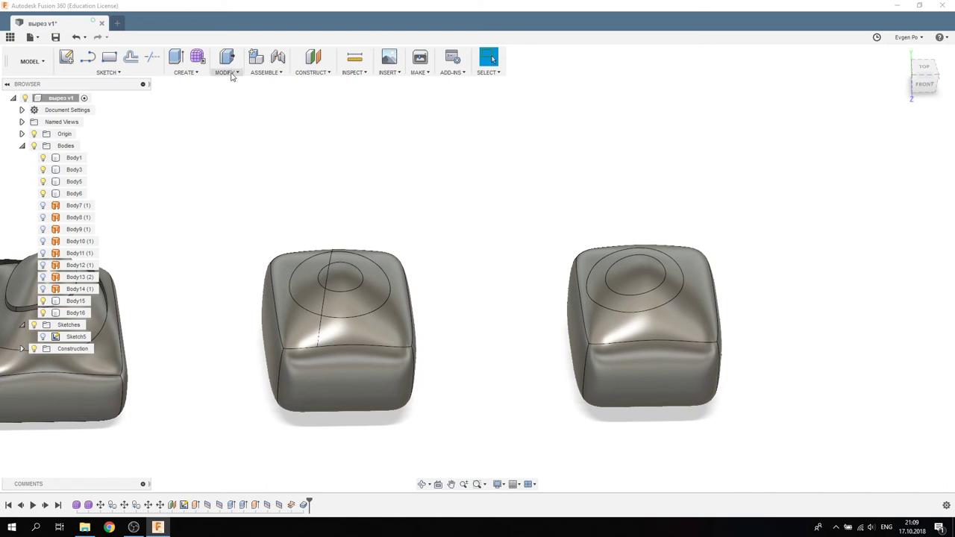
pyautogui.click(226, 72)
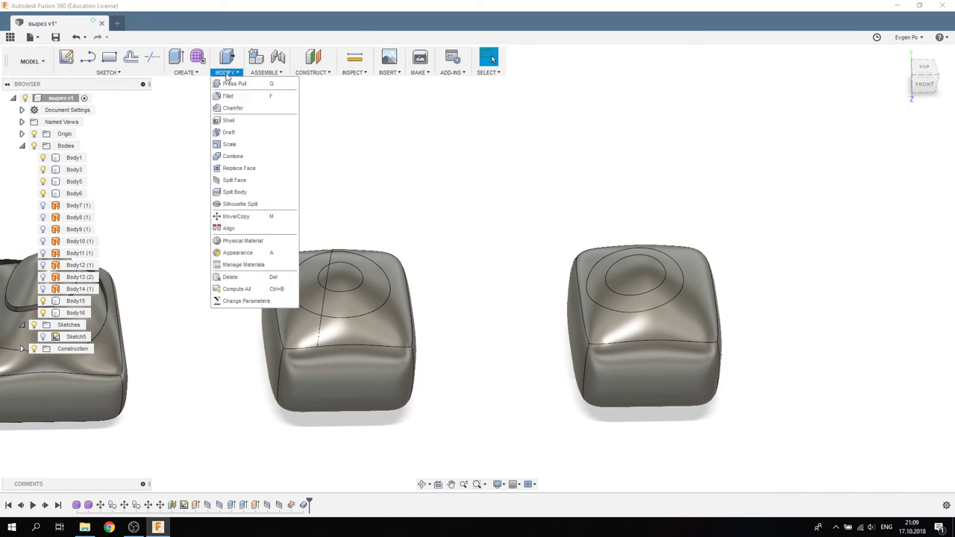
# Combine with Cut: target Body3, tool Body15, recessing a ring groove into the middle cube.
pyautogui.click(244, 161)
pyautogui.click(404, 343)
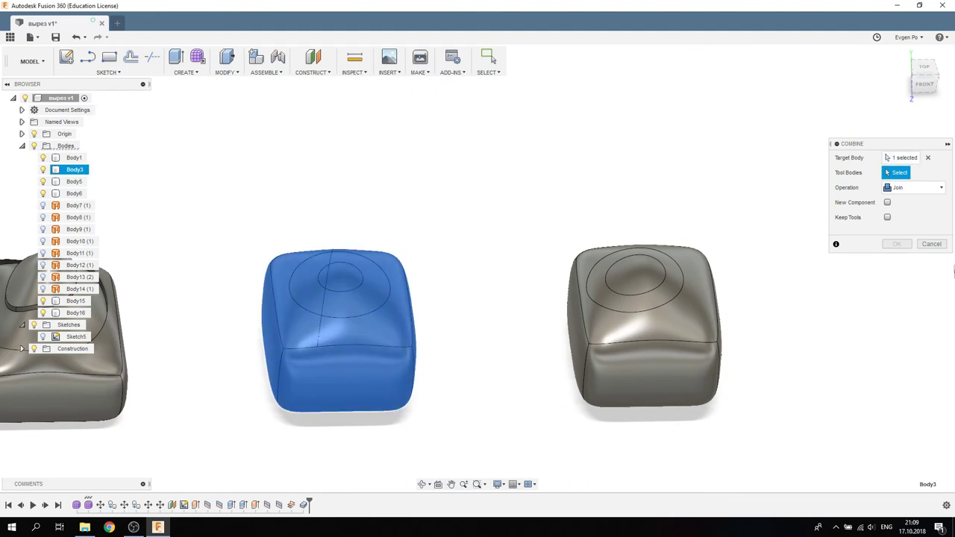
pyautogui.click(375, 303)
pyautogui.click(925, 186)
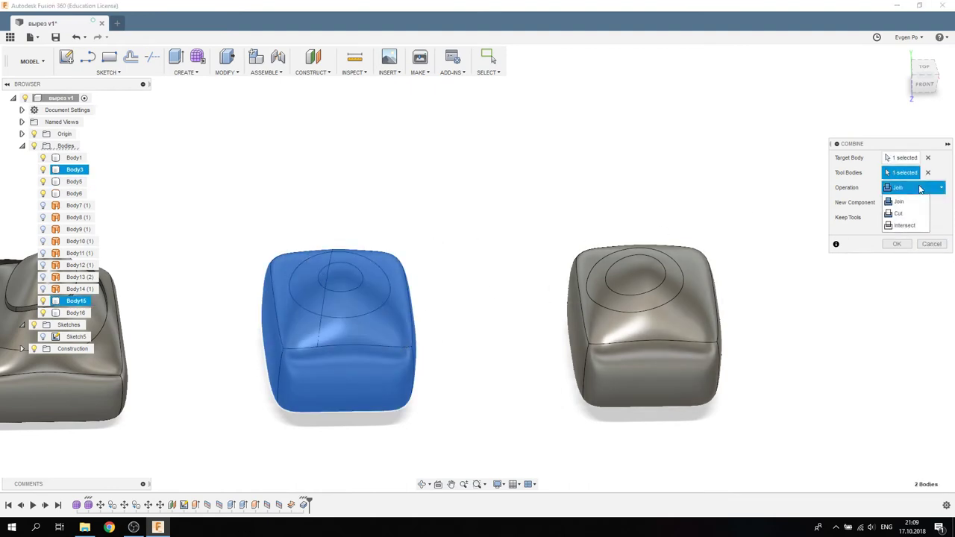
pyautogui.click(899, 208)
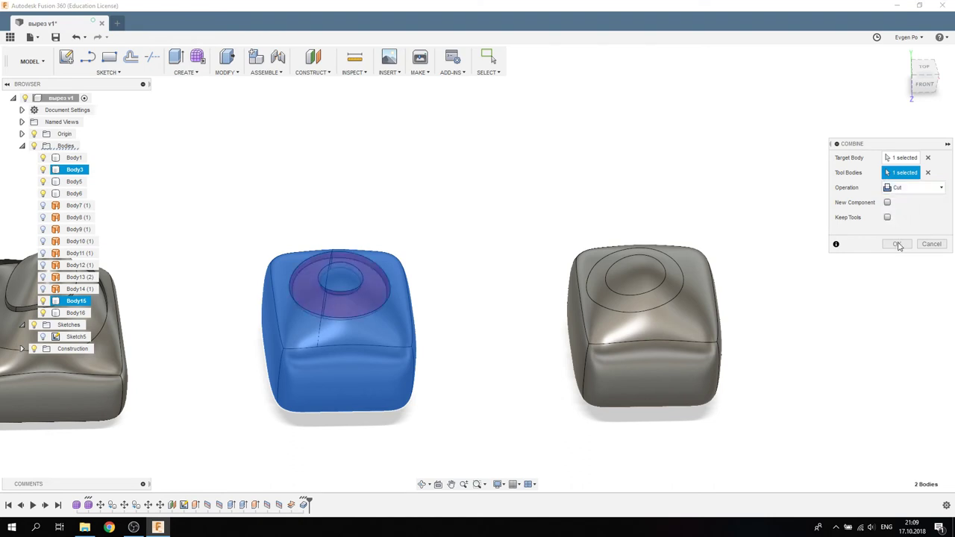
pyautogui.click(898, 245)
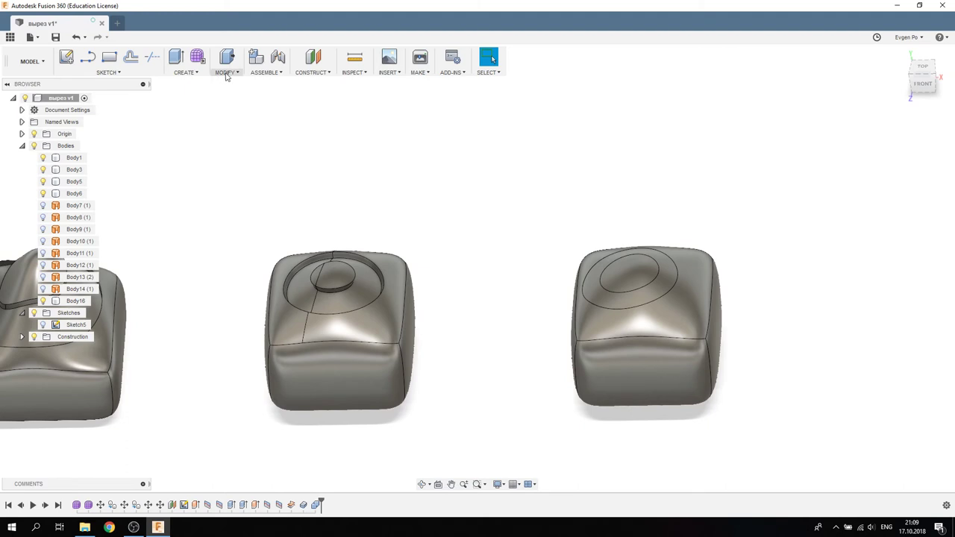
pyautogui.click(226, 73)
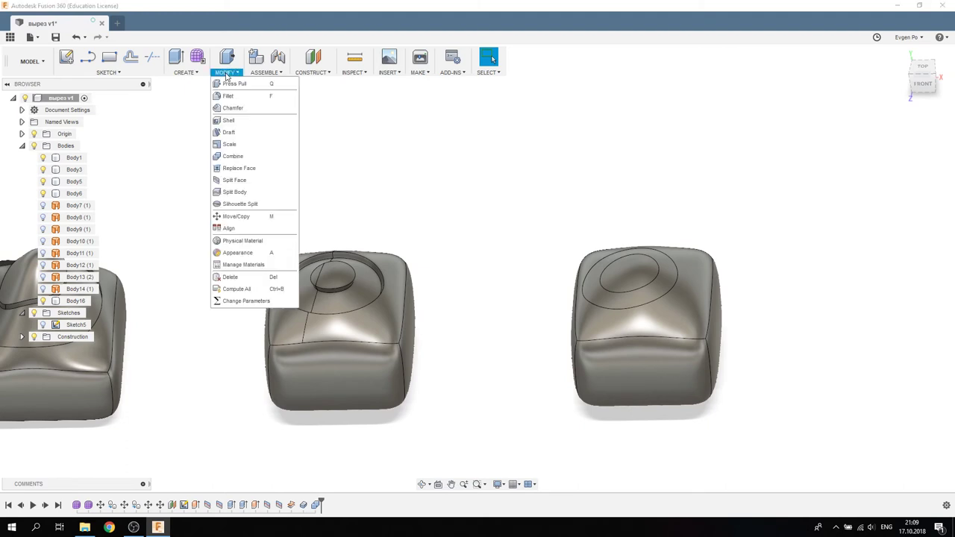
# Combine with Cut: target Body5, tool Body16, recessing the right cube's ring groove.
pyautogui.click(228, 158)
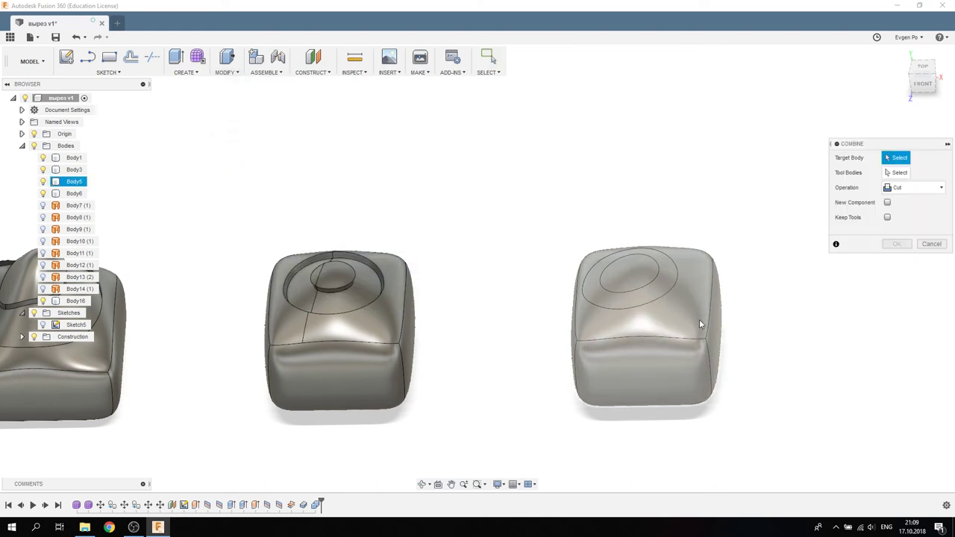
pyautogui.click(671, 328)
pyautogui.click(673, 281)
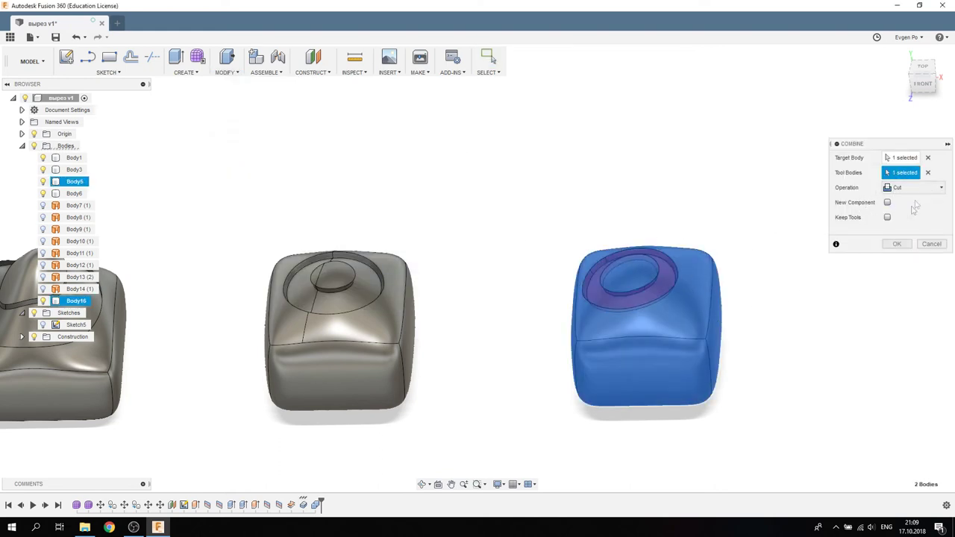
pyautogui.click(897, 244)
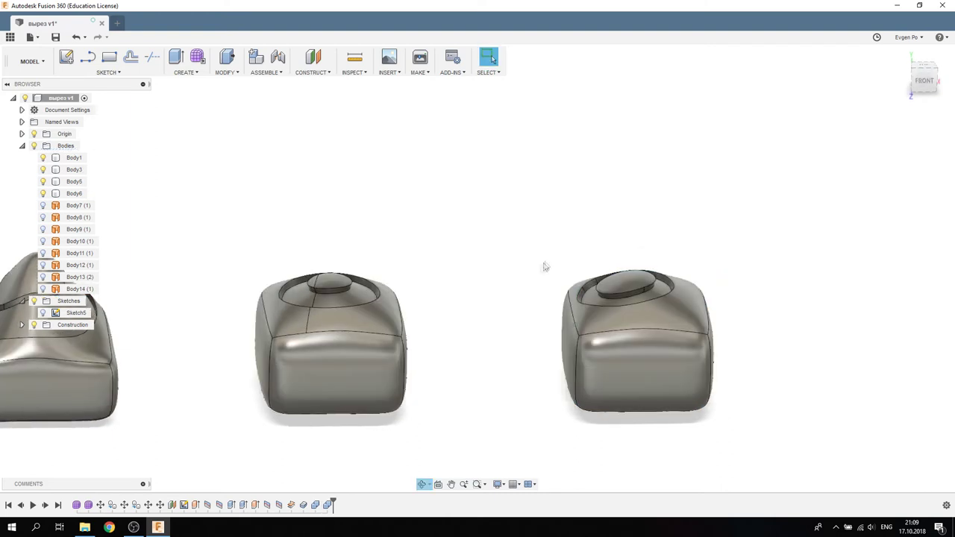
pyautogui.scroll(-5, 546, 265)
pyautogui.click(348, 73)
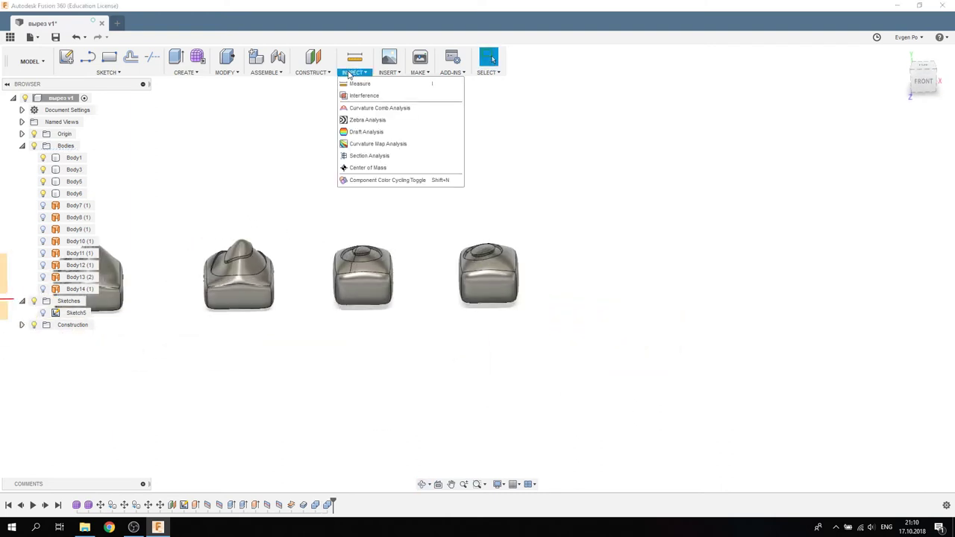
# Create a section analysis slicing all bodies along the XY plane.
pyautogui.click(369, 156)
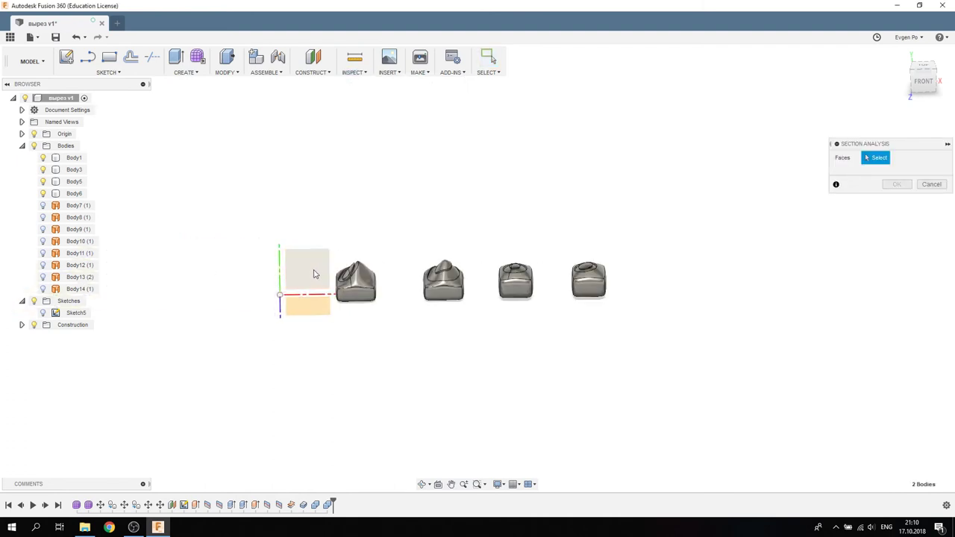
pyautogui.click(320, 276)
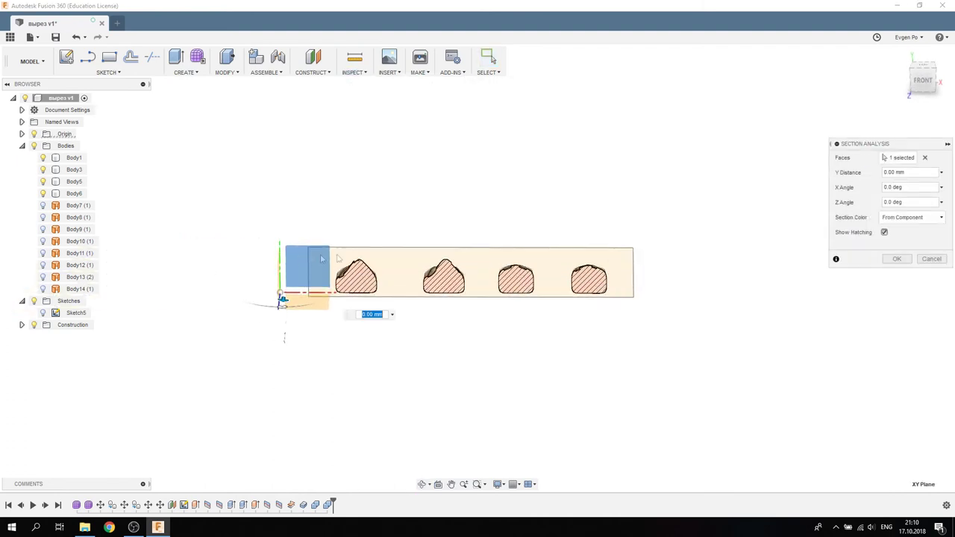
pyautogui.click(888, 263)
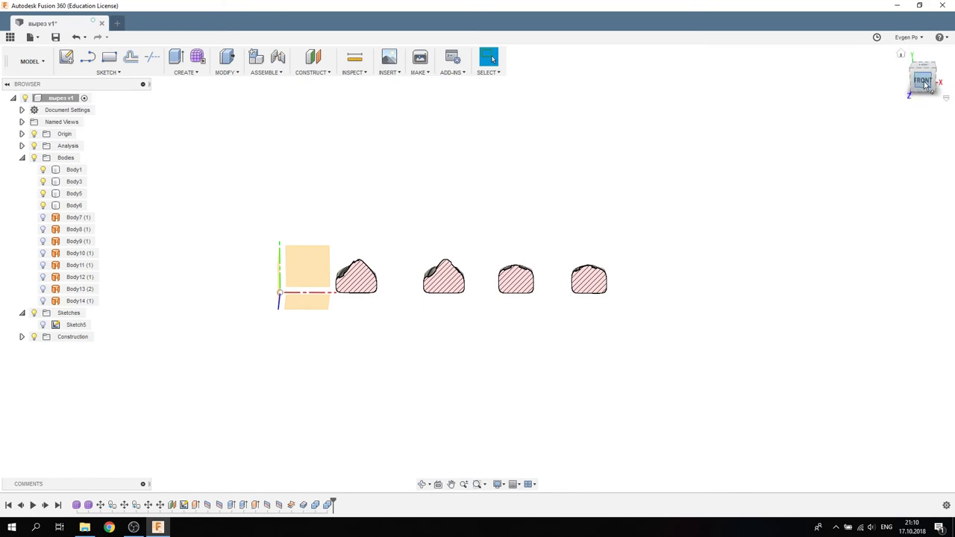
pyautogui.click(437, 302)
pyautogui.scroll(10, 434, 277)
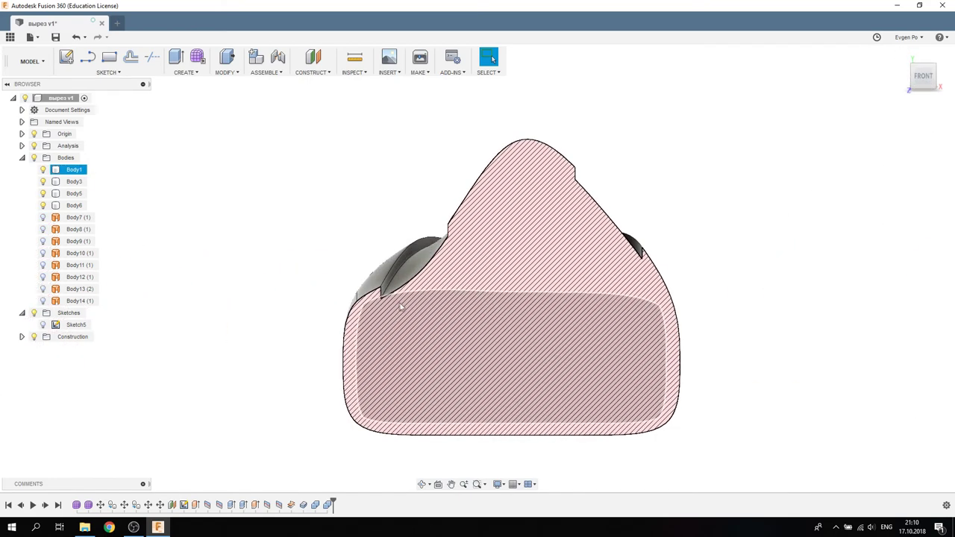
pyautogui.click(405, 145)
pyautogui.click(383, 298)
pyautogui.click(390, 207)
pyautogui.click(381, 298)
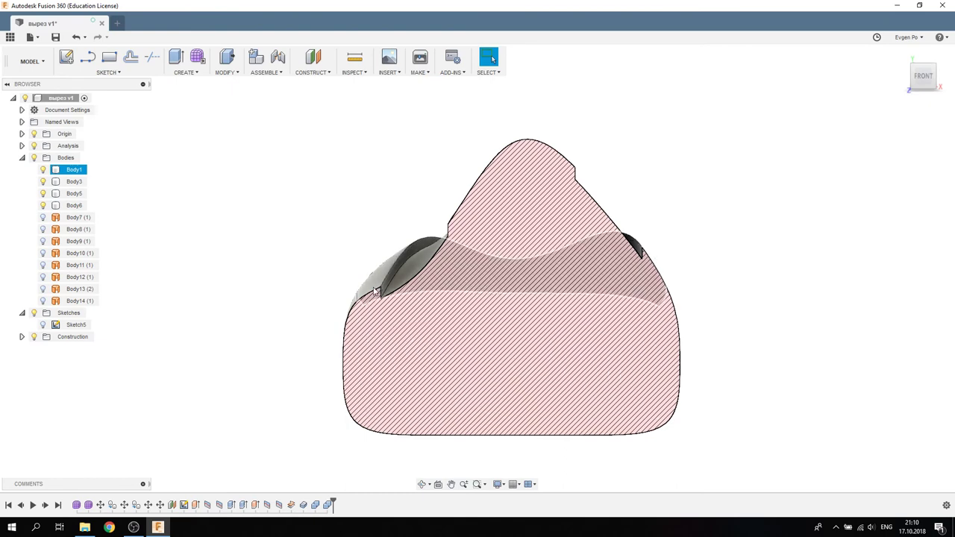
# Zoom out to show all four section profiles and expand Construction to reveal Plane2.
pyautogui.scroll(-4, 375, 291)
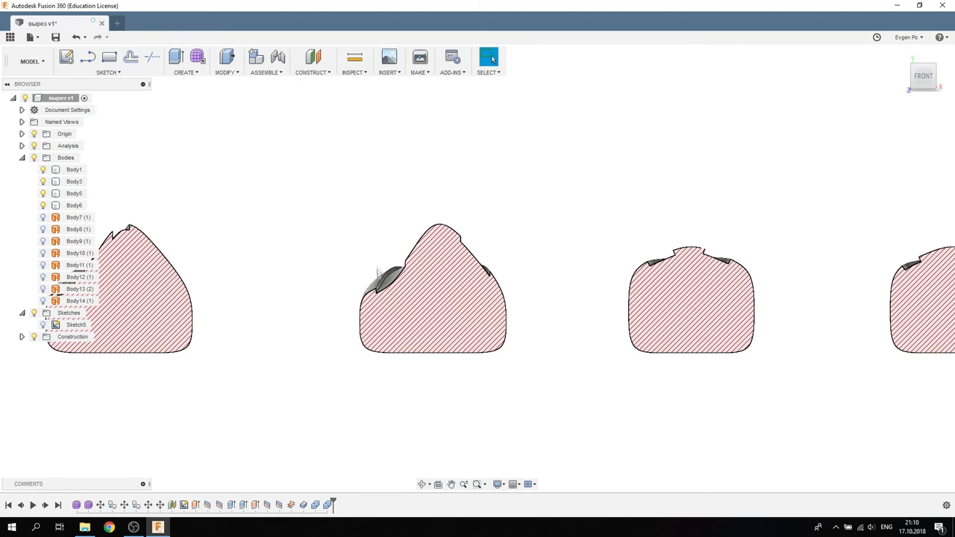
pyautogui.scroll(-3, 135, 152)
pyautogui.scroll(-2, 177, 222)
pyautogui.scroll(-2, 124, 277)
pyautogui.click(22, 337)
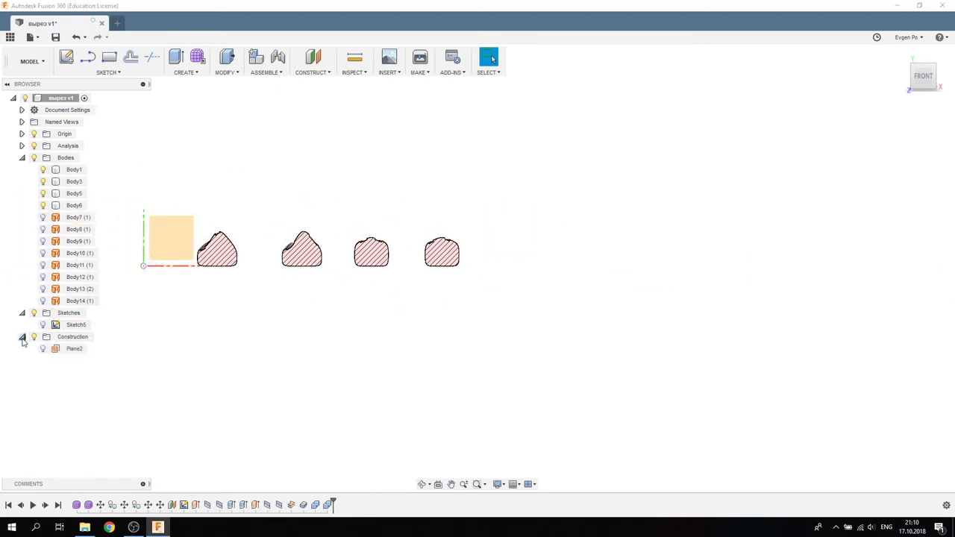
# Zoom in on the third section profile to check its notched ring cut.
pyautogui.keyDown('shift'); pyautogui.moveTo(234, 329); pyautogui.dragTo(224, 313, button='middle'); pyautogui.keyUp('shift')
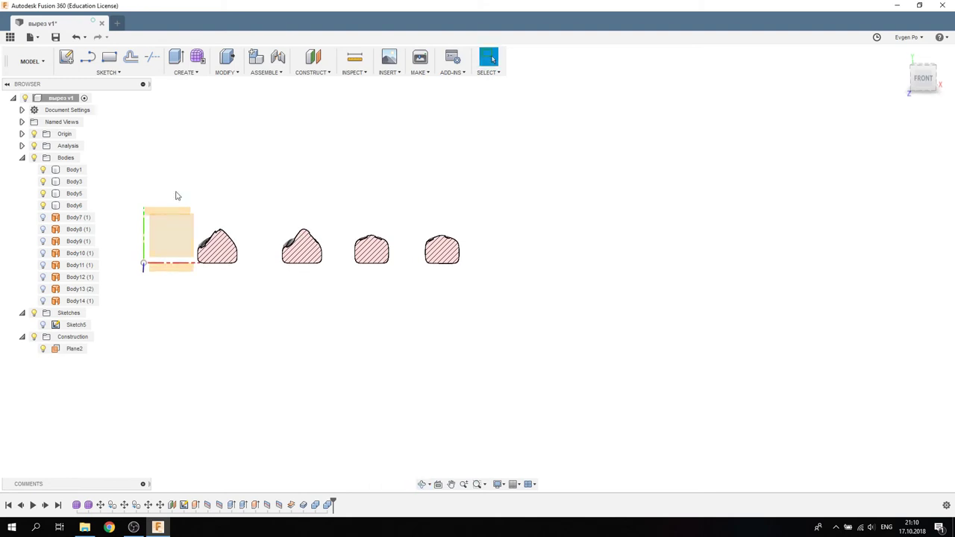
pyautogui.scroll(1, 246, 239)
pyautogui.scroll(2, 209, 224)
pyautogui.click(168, 180)
pyautogui.click(173, 216)
pyautogui.click(523, 227)
pyautogui.scroll(1, 500, 230)
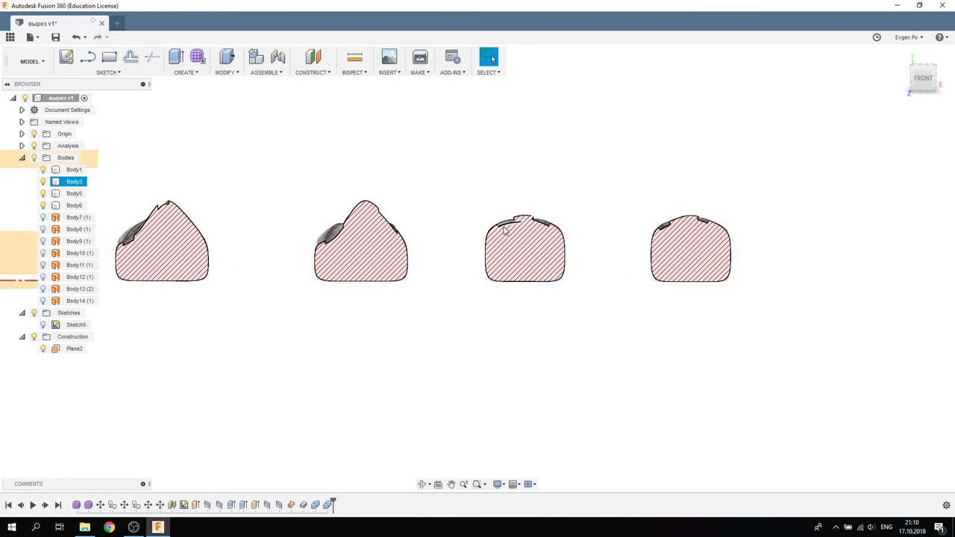
pyautogui.scroll(1, 506, 230)
pyautogui.scroll(1, 506, 231)
pyautogui.scroll(1, 506, 228)
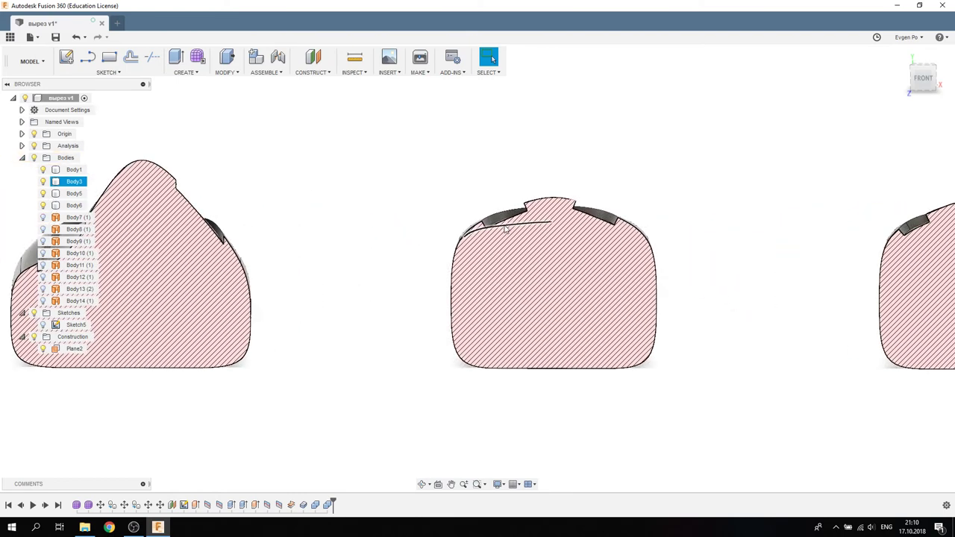
pyautogui.scroll(1, 505, 220)
pyautogui.scroll(1, 493, 218)
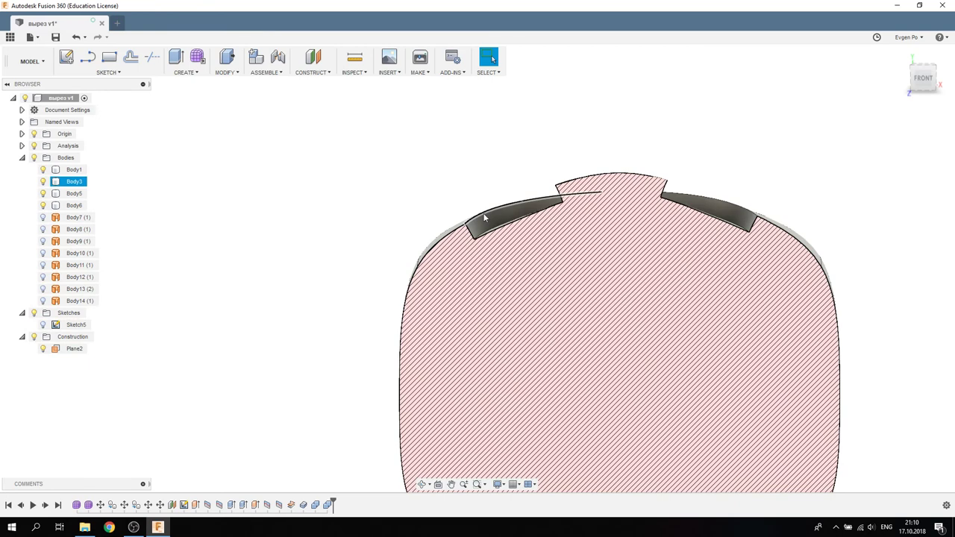
pyautogui.scroll(1, 482, 224)
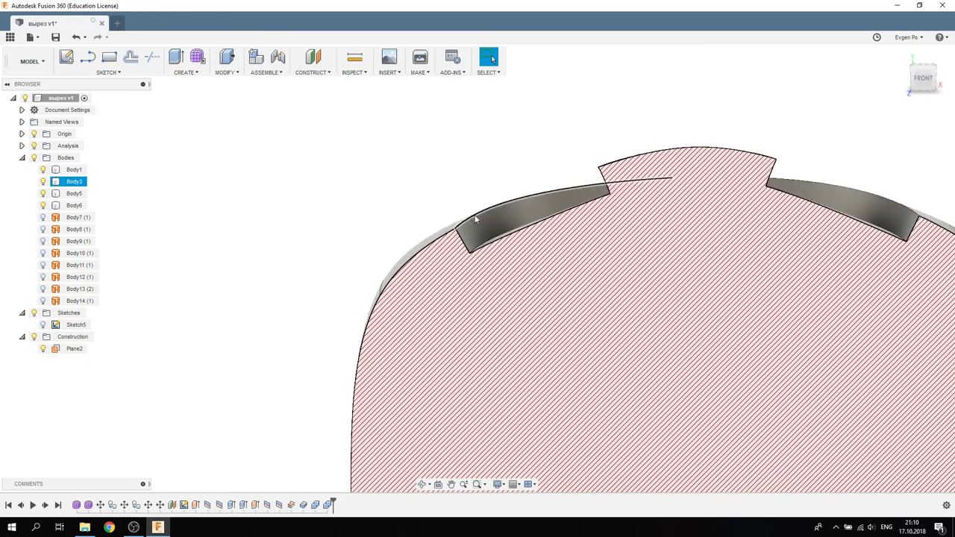
pyautogui.click(514, 187)
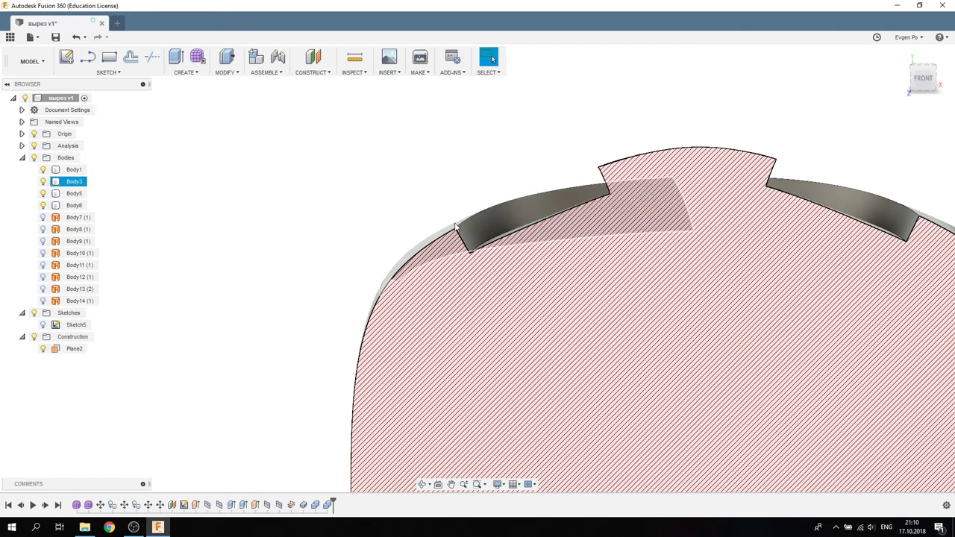
# Inspect Body3's profile from the side, then hide the section analysis to show bodies whole.
pyautogui.moveTo(410, 155)
pyautogui.keyDown('shift'); pyautogui.mouseDown(button='middle')
pyautogui.moveTo(508, 171)
pyautogui.moveTo(522, 254)
pyautogui.mouseUp(button='middle'); pyautogui.keyUp('shift')
pyautogui.scroll(-6, 524, 255)
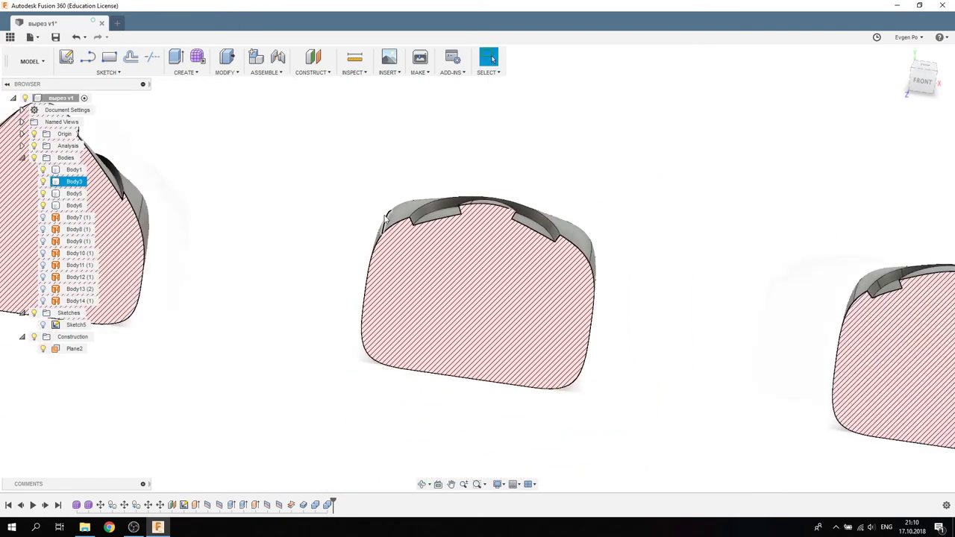
pyautogui.keyDown('shift'); pyautogui.moveTo(524, 255); pyautogui.dragTo(516, 269, button='middle'); pyautogui.keyUp('shift')
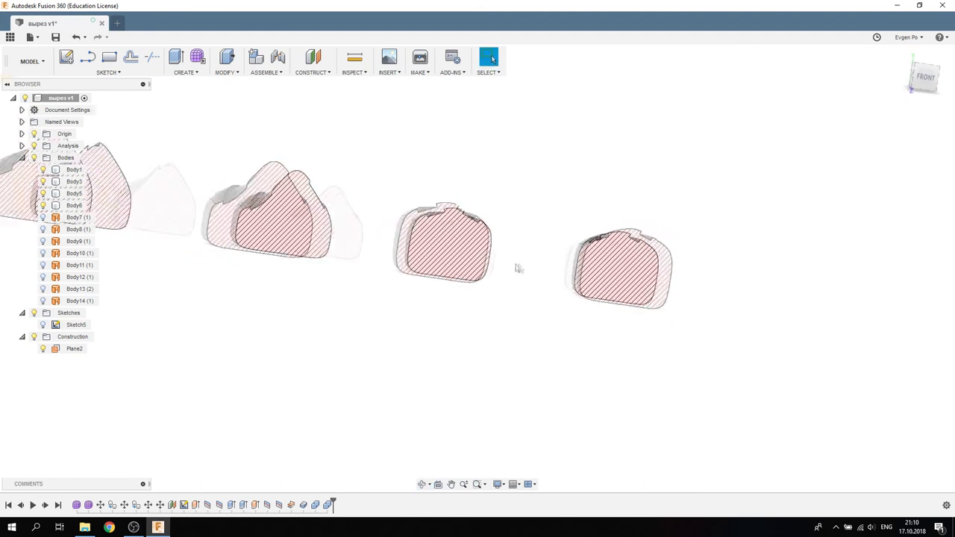
pyautogui.click(456, 233)
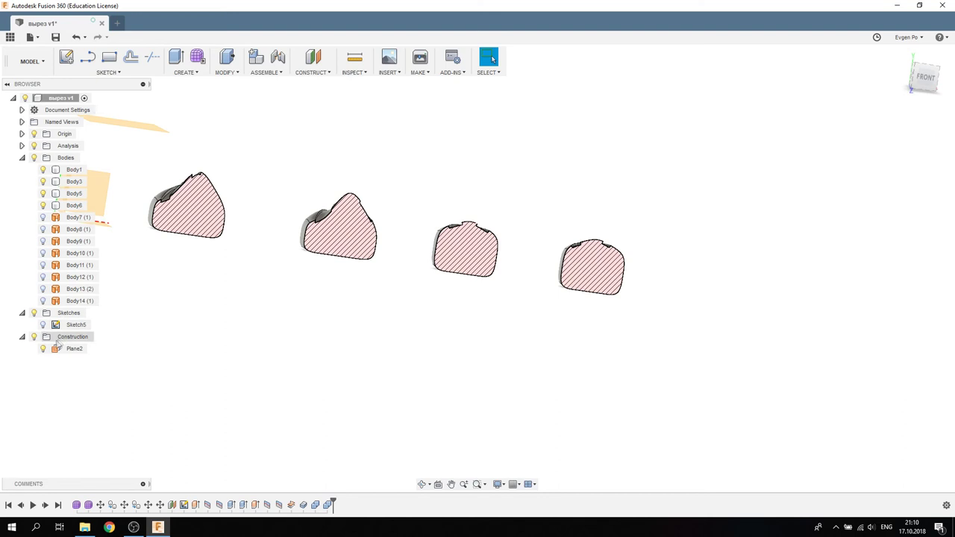
pyautogui.click(33, 145)
pyautogui.keyDown('shift'); pyautogui.moveTo(246, 224); pyautogui.dragTo(251, 207, button='middle'); pyautogui.keyUp('shift')
pyautogui.click(181, 72)
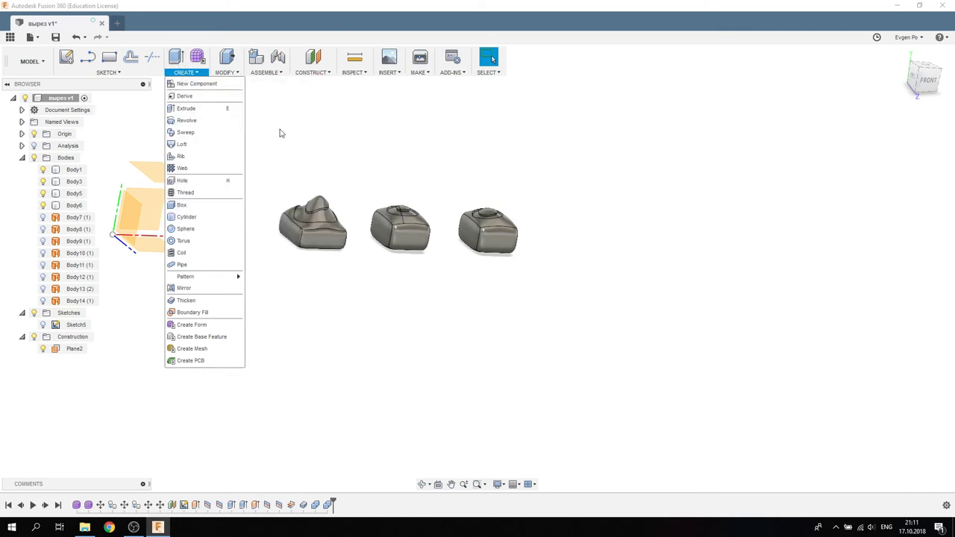
pyautogui.click(309, 147)
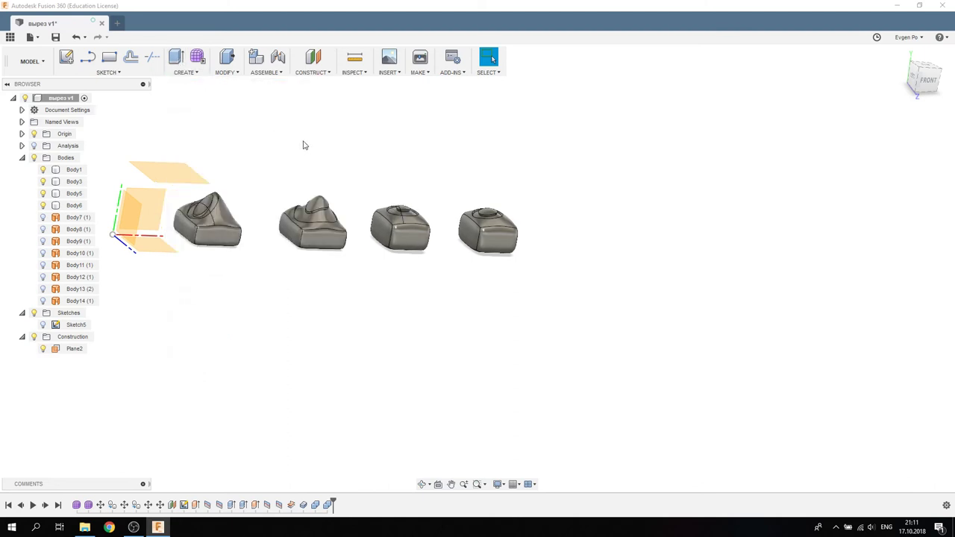
# Start a sketch on the vertical origin plane and draw a circle over the first body's lower part.
pyautogui.click(67, 58)
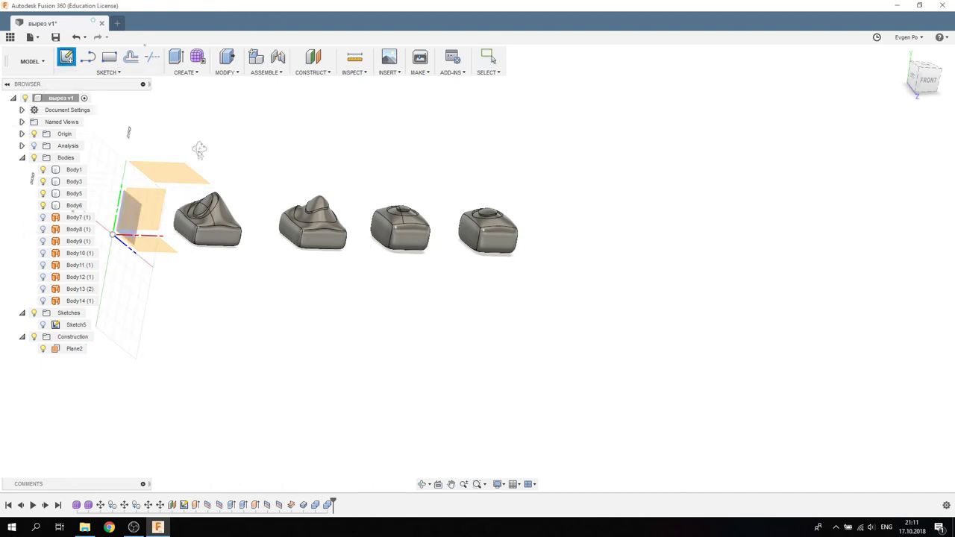
pyautogui.click(179, 210)
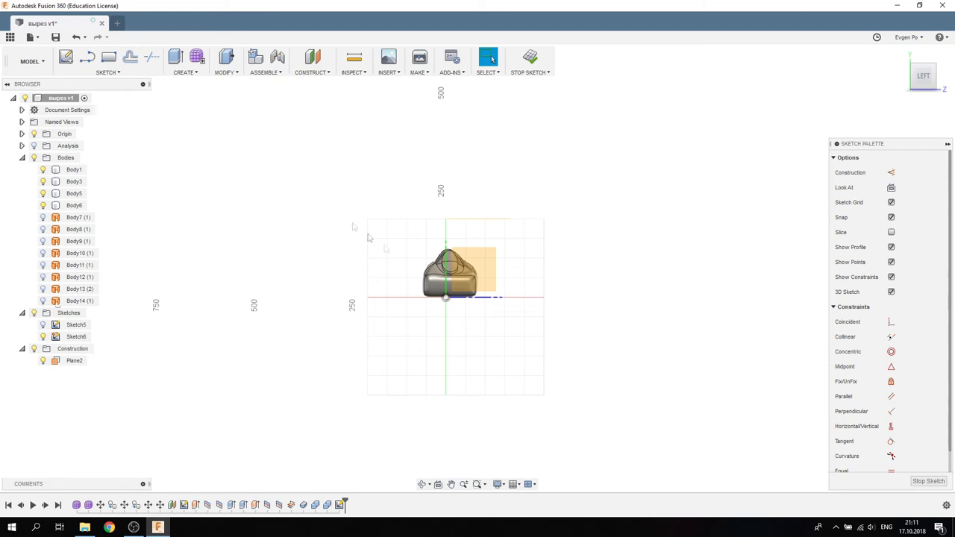
pyautogui.press('c')
pyautogui.scroll(4, 470, 292)
pyautogui.scroll(5, 451, 291)
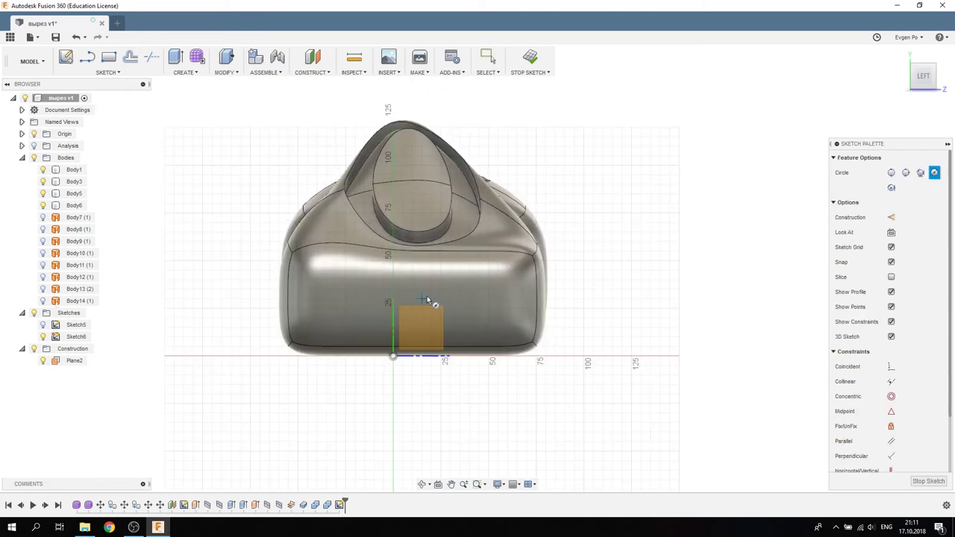
pyautogui.click(433, 294)
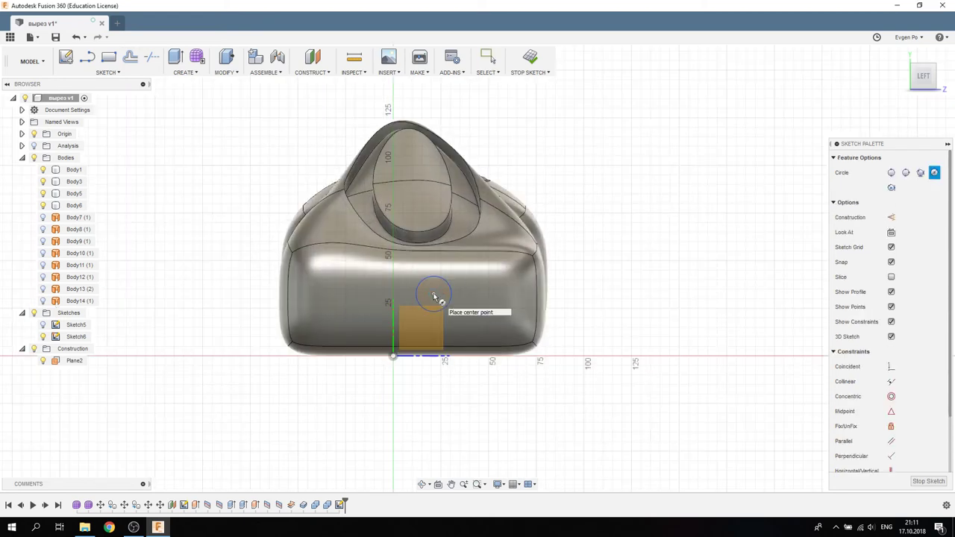
pyautogui.click(486, 293)
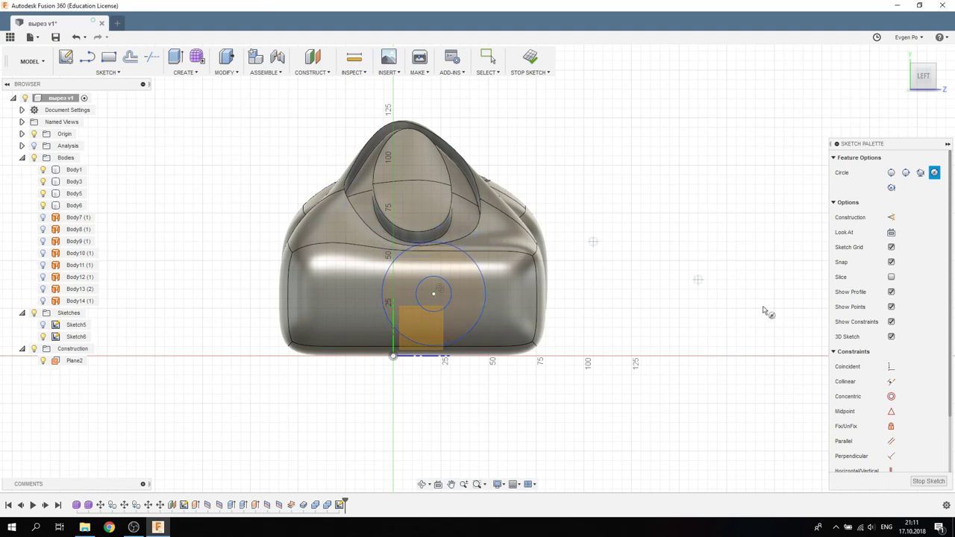
pyautogui.click(178, 59)
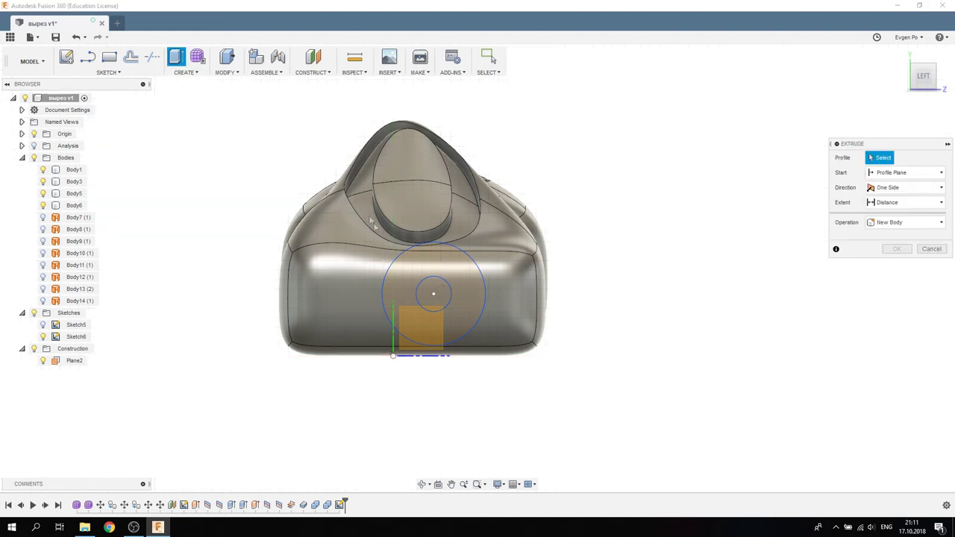
# Extrude the circle as a cut through the bodies, 1350 mm deep.
pyautogui.click(435, 291)
pyautogui.keyDown('shift'); pyautogui.moveTo(434, 291); pyautogui.dragTo(368, 207, button='middle'); pyautogui.keyUp('shift')
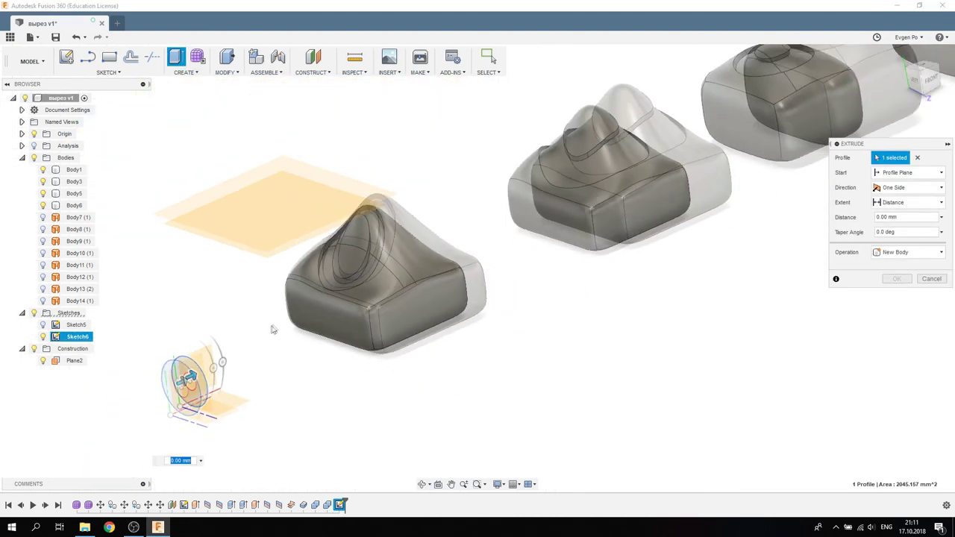
pyautogui.moveTo(288, 327); pyautogui.dragTo(681, 162)
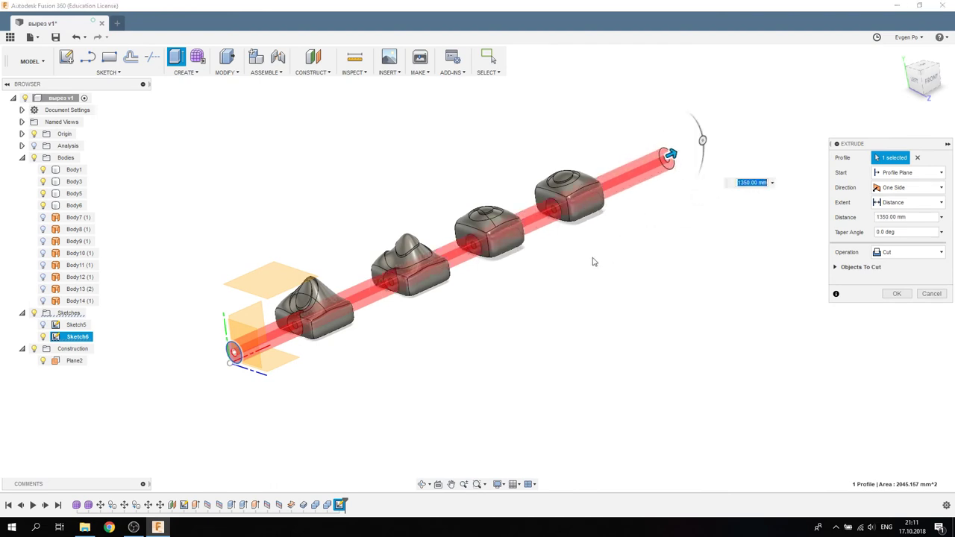
pyautogui.moveTo(533, 262)
pyautogui.keyDown('shift'); pyautogui.mouseDown(button='middle')
pyautogui.moveTo(547, 202)
pyautogui.moveTo(515, 271)
pyautogui.mouseUp(button='middle'); pyautogui.keyUp('shift')
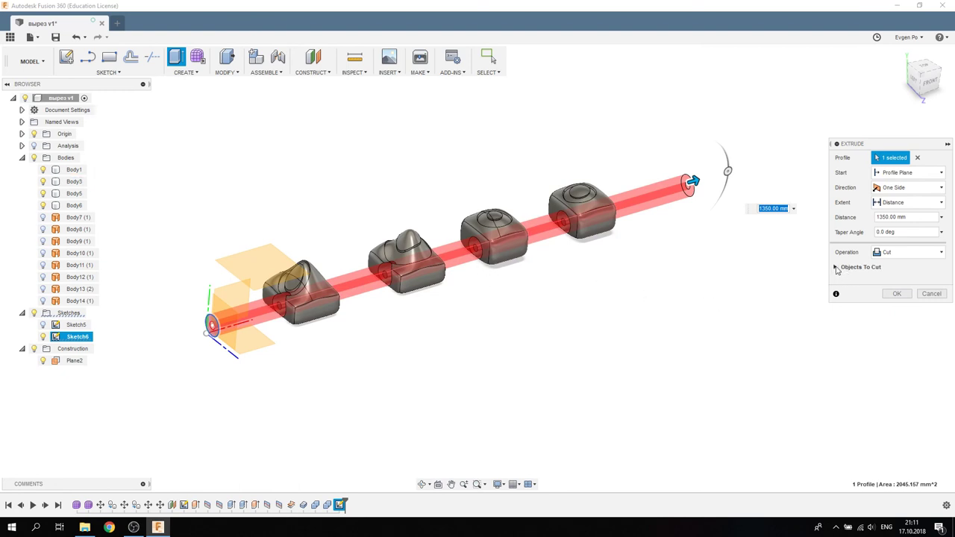
# Exclude Body6 and Body5 from the cut so only Body1 is cut, and confirm.
pyautogui.click(837, 267)
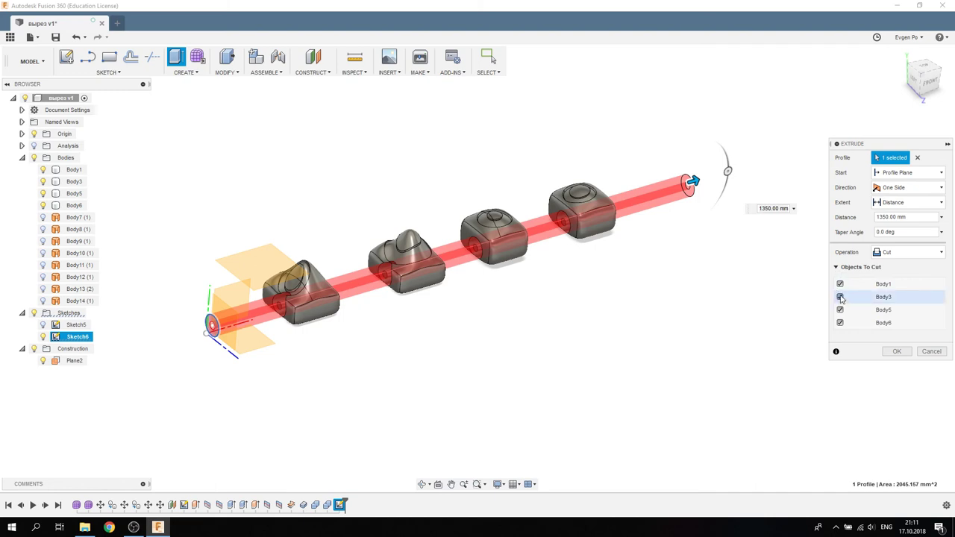
pyautogui.click(840, 323)
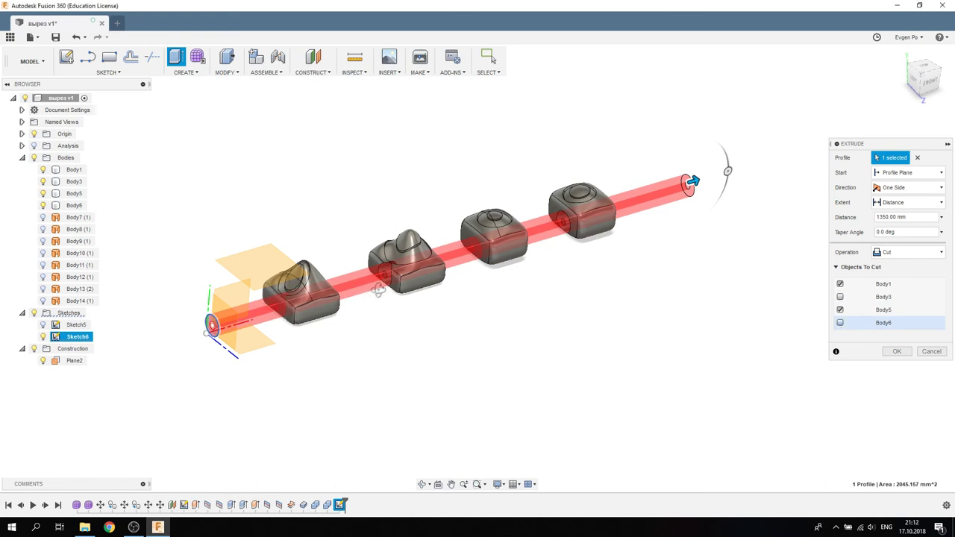
pyautogui.scroll(-2, 369, 300)
pyautogui.scroll(2, 336, 303)
pyautogui.scroll(2, 295, 306)
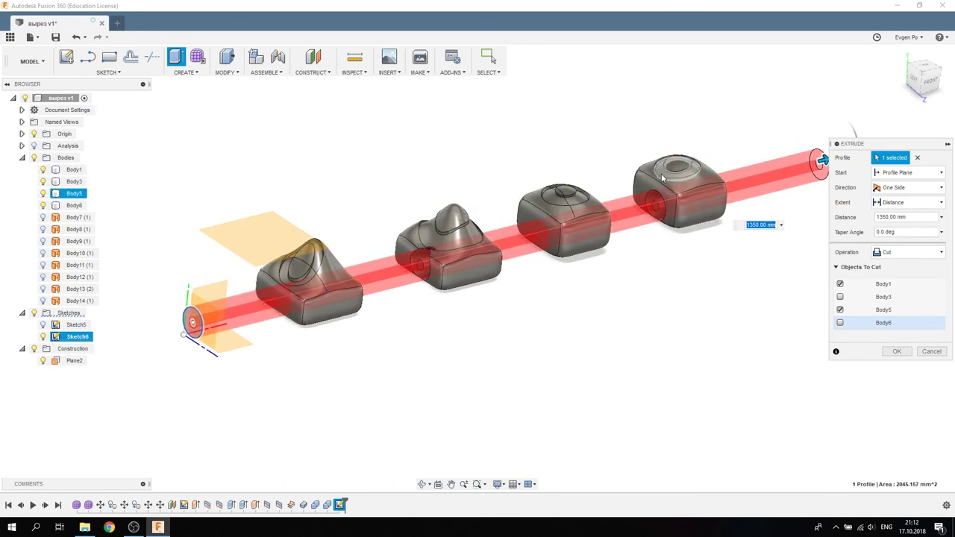
pyautogui.keyDown('shift'); pyautogui.moveTo(455, 254); pyautogui.dragTo(482, 261, button='middle'); pyautogui.keyUp('shift')
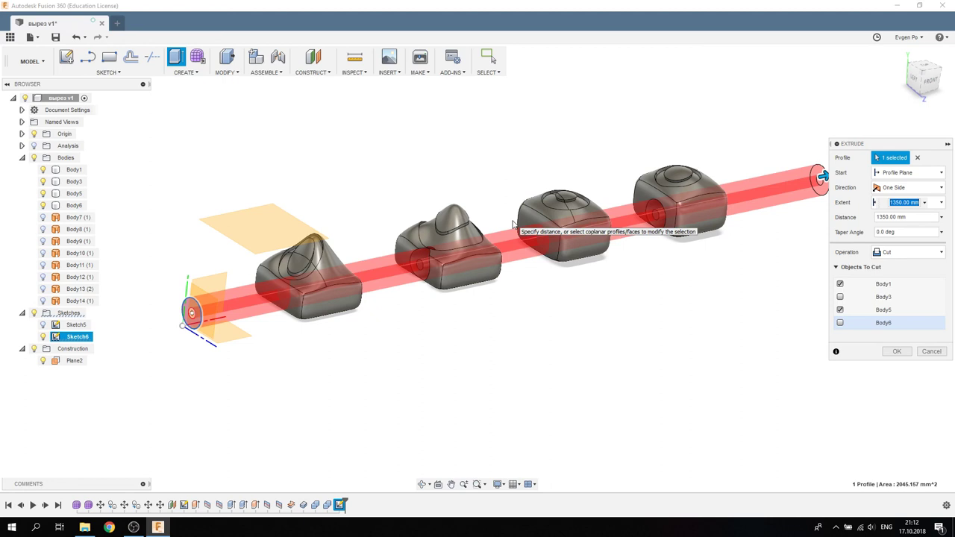
pyautogui.scroll(-4, 332, 281)
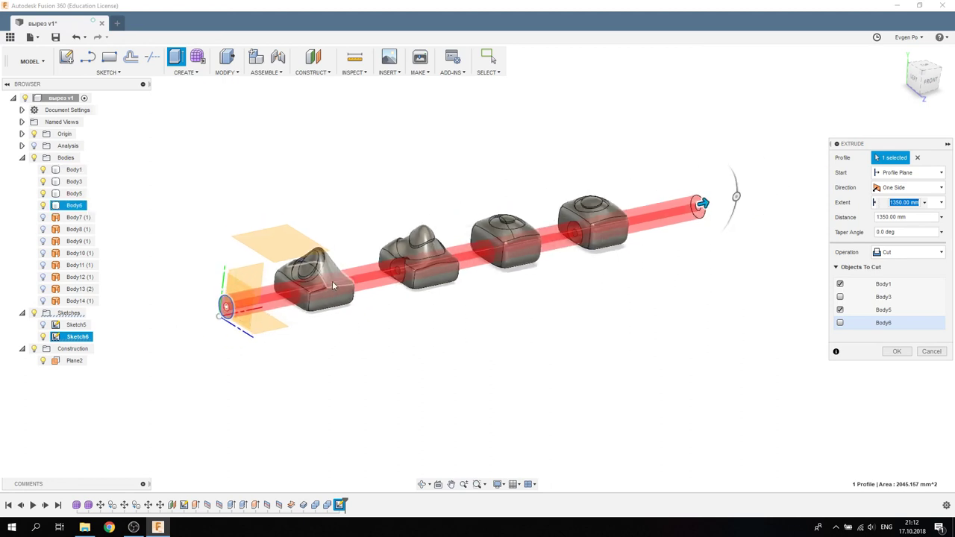
pyautogui.click(841, 310)
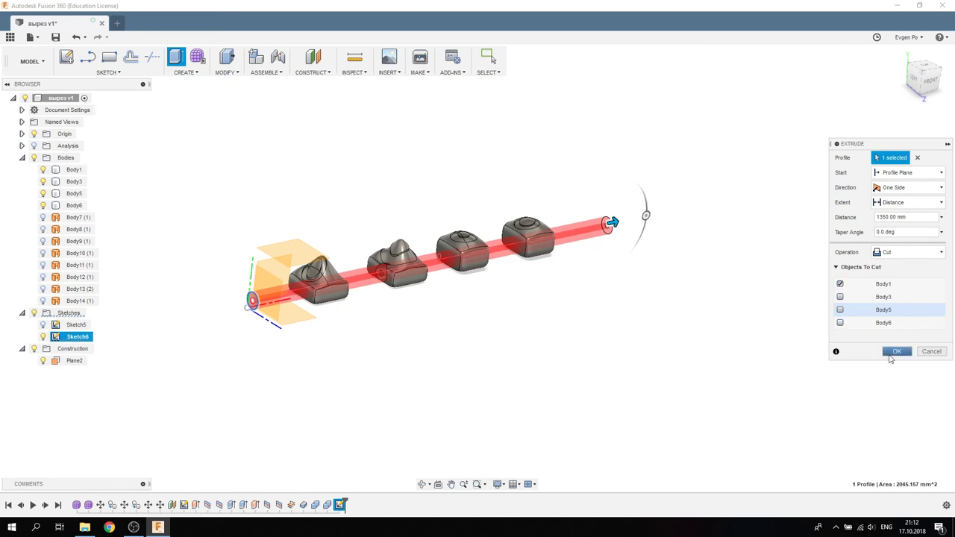
pyautogui.click(894, 353)
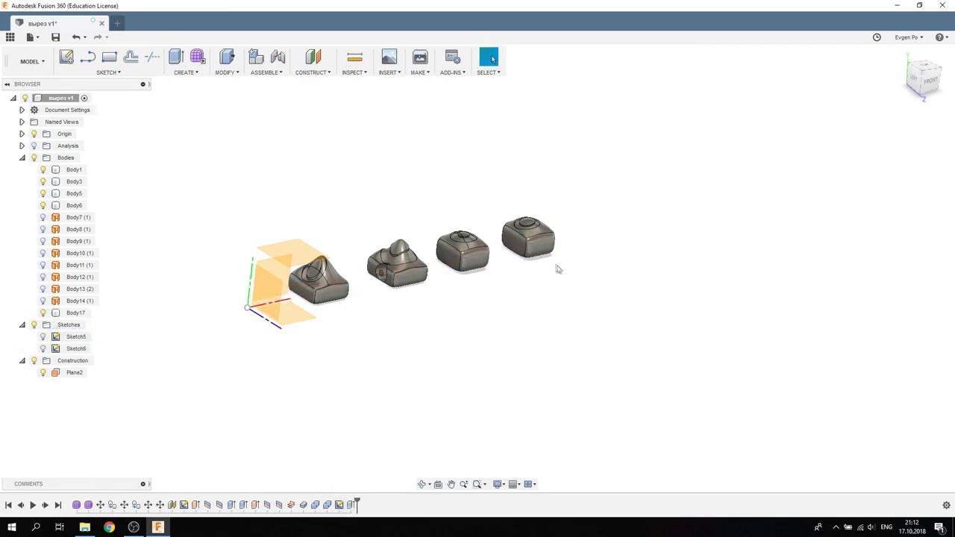
# Zoom and orbit closer to inspect the round hole in the body's side.
pyautogui.scroll(5, 545, 252)
pyautogui.moveTo(379, 262)
pyautogui.keyDown('shift'); pyautogui.mouseDown(button='middle')
pyautogui.moveTo(374, 254)
pyautogui.moveTo(349, 258)
pyautogui.moveTo(373, 263)
pyautogui.mouseUp(button='middle'); pyautogui.keyUp('shift')
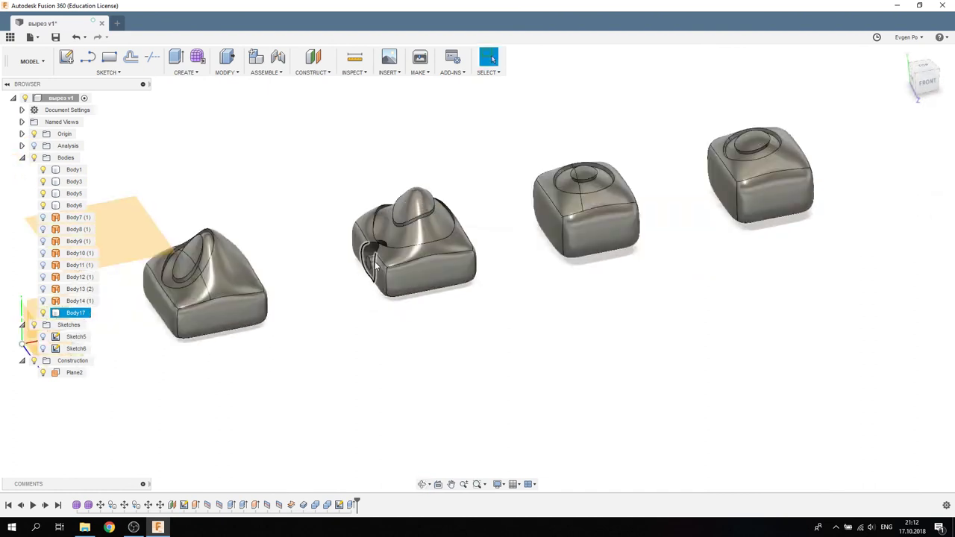